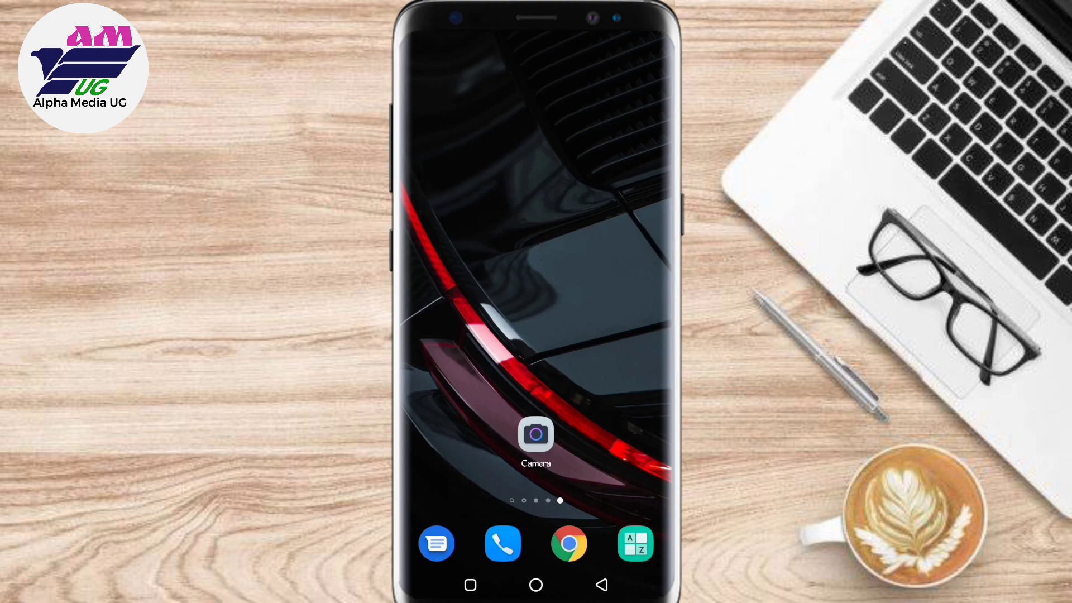
# Reach the Access Point Names list for the Airtel UG SIM via Network & Internet > Mobile network
pyautogui.moveTo(536, 34); pyautogui.dragTo(536, 352)
pyautogui.click(646, 38)
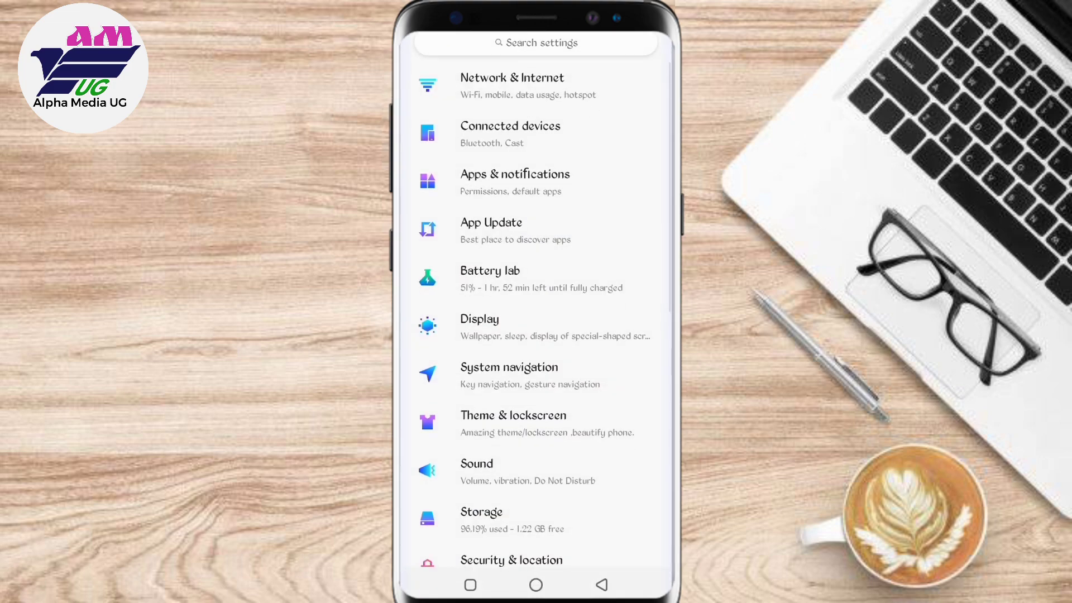
pyautogui.click(512, 84)
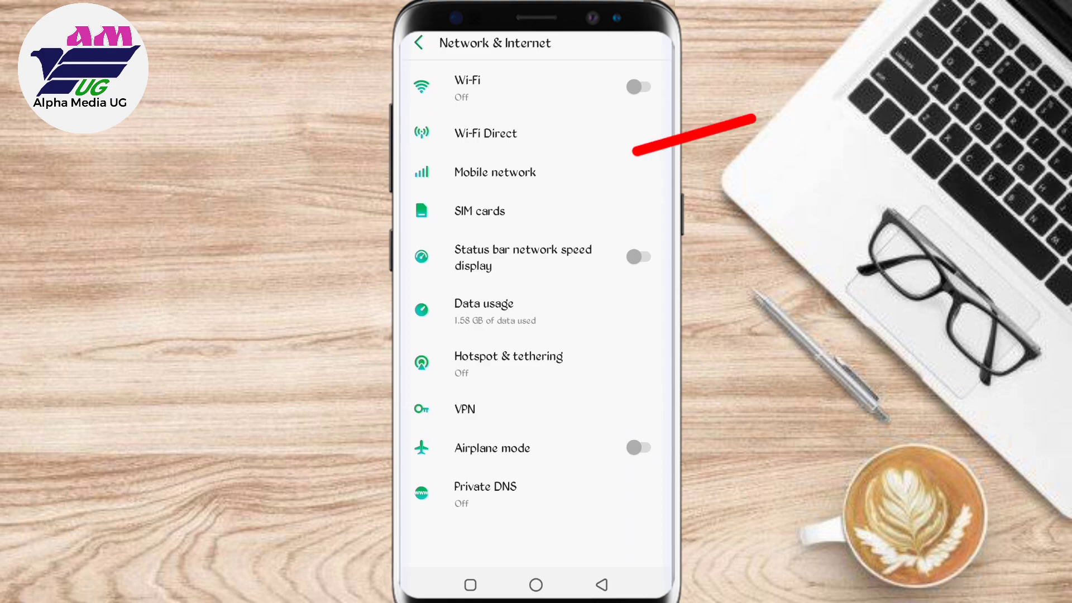
pyautogui.click(495, 172)
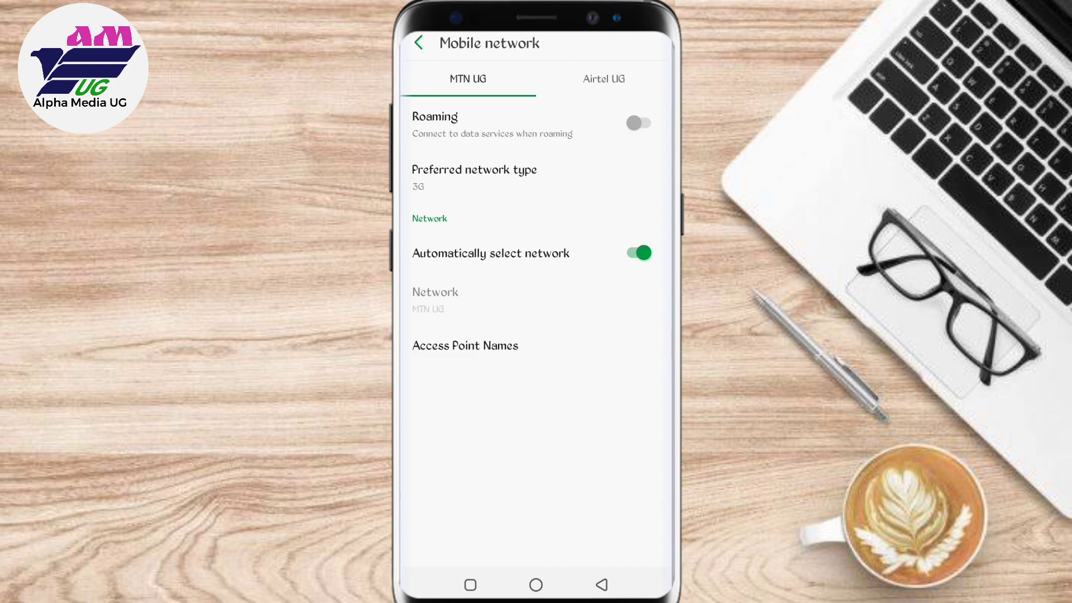
pyautogui.click(604, 79)
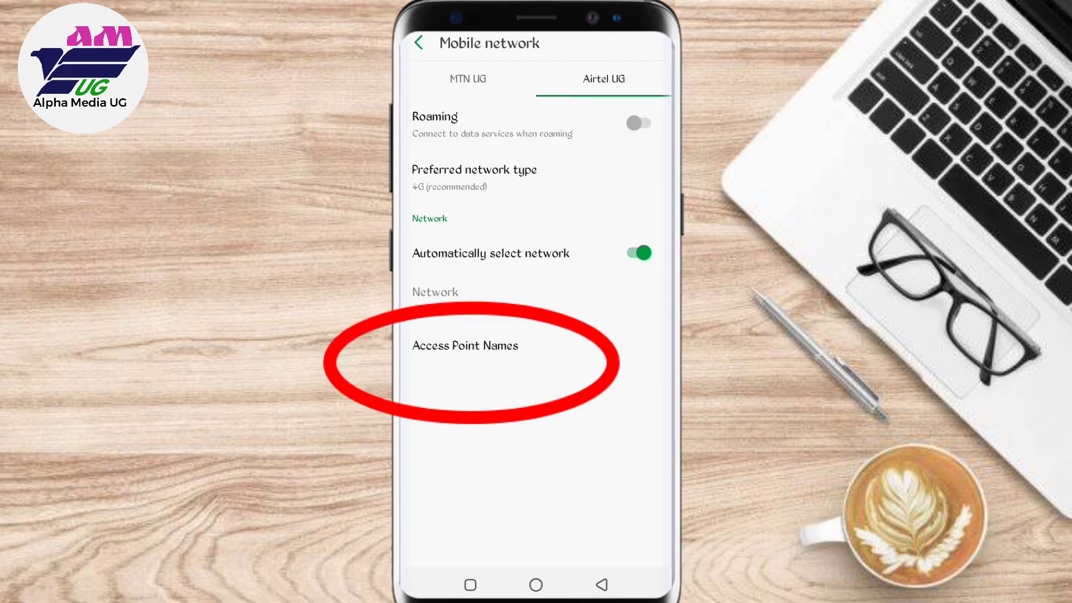
pyautogui.click(465, 345)
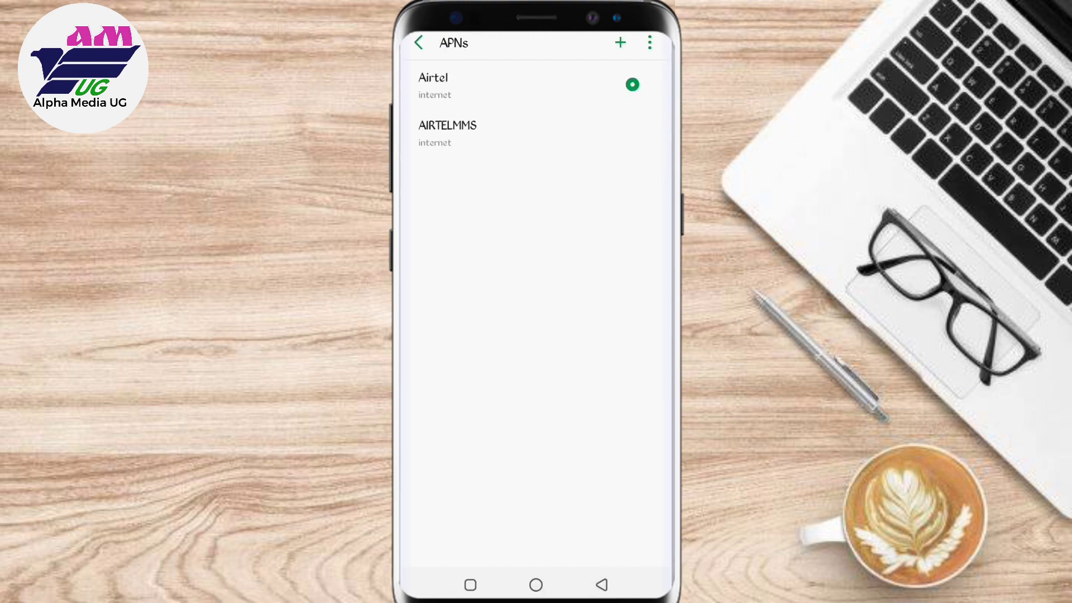
# Add a new access point and name it "4.4.8.8 5G"
pyautogui.click(620, 43)
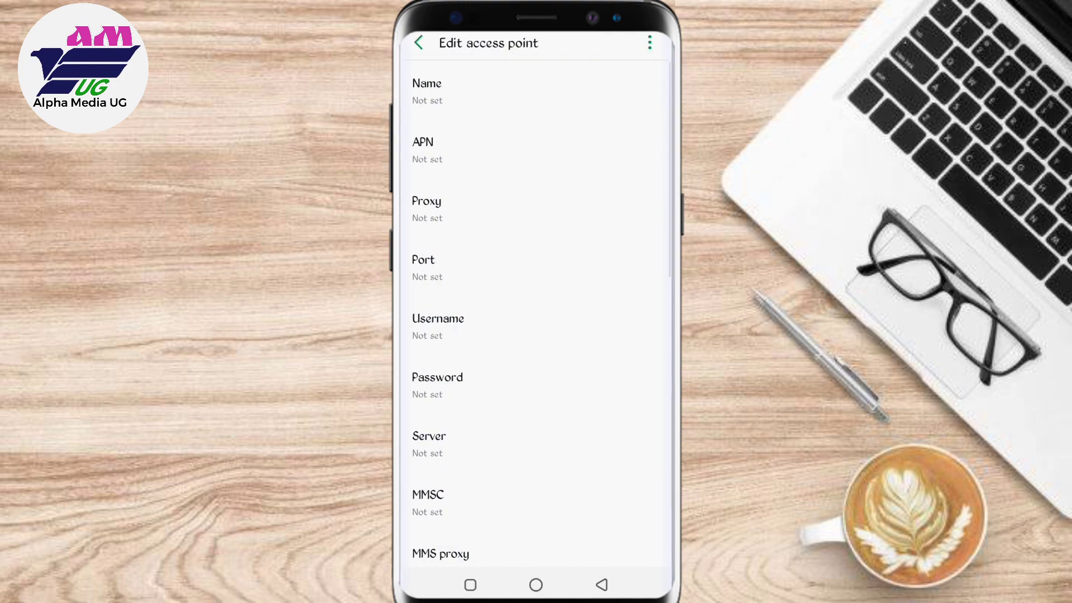
pyautogui.click(503, 91)
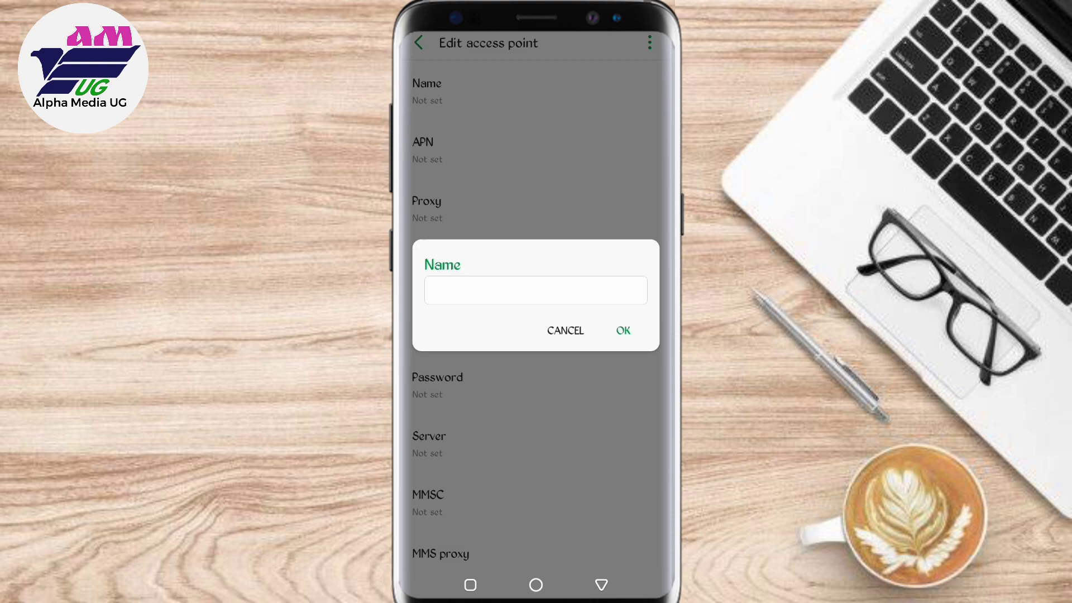
pyautogui.click(421, 547)
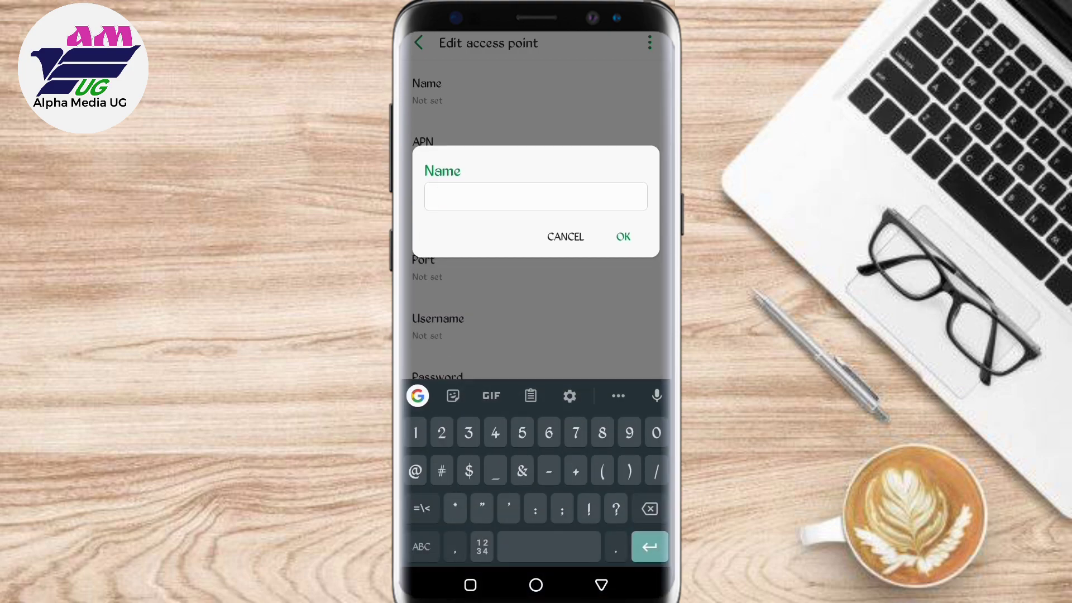
pyautogui.write('4.')
pyautogui.write('4')
pyautogui.write('.')
pyautogui.write('8.')
pyautogui.write('8')
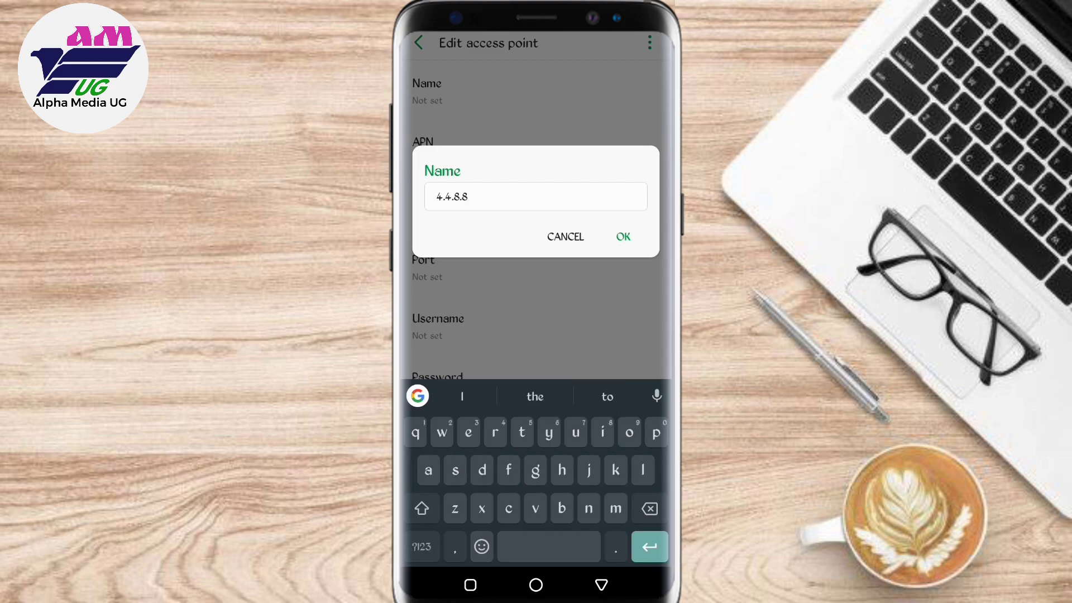
pyautogui.write(' 5')
pyautogui.click(421, 547)
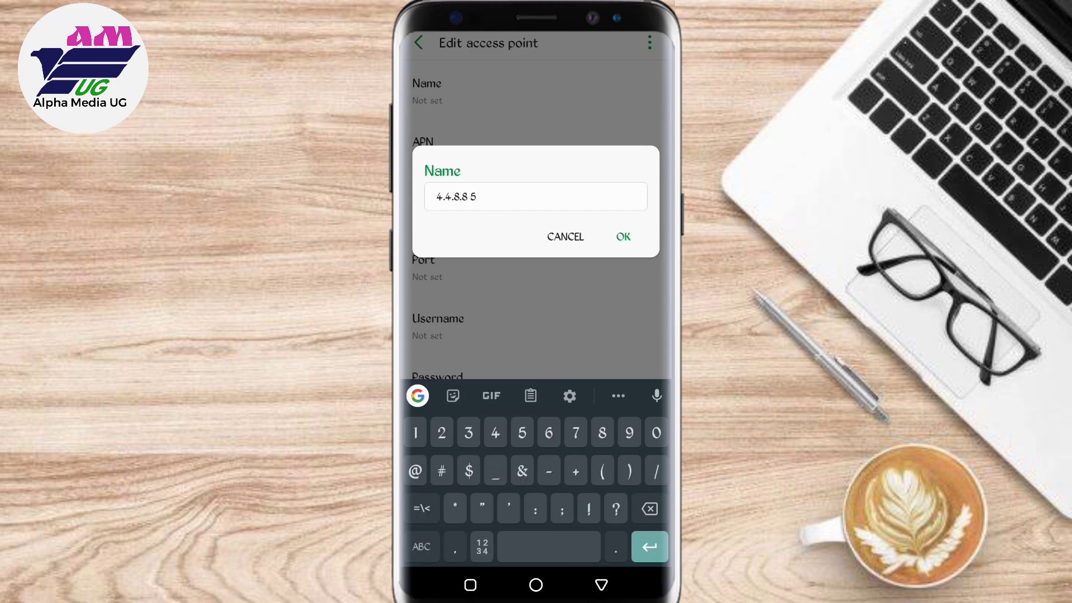
pyautogui.write('G')
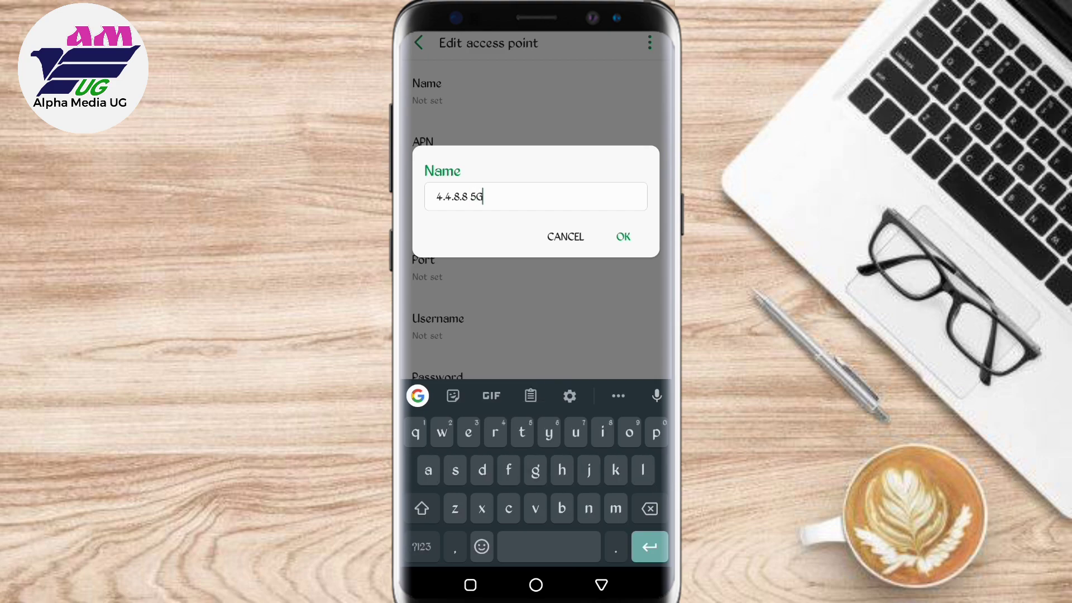
pyautogui.click(624, 237)
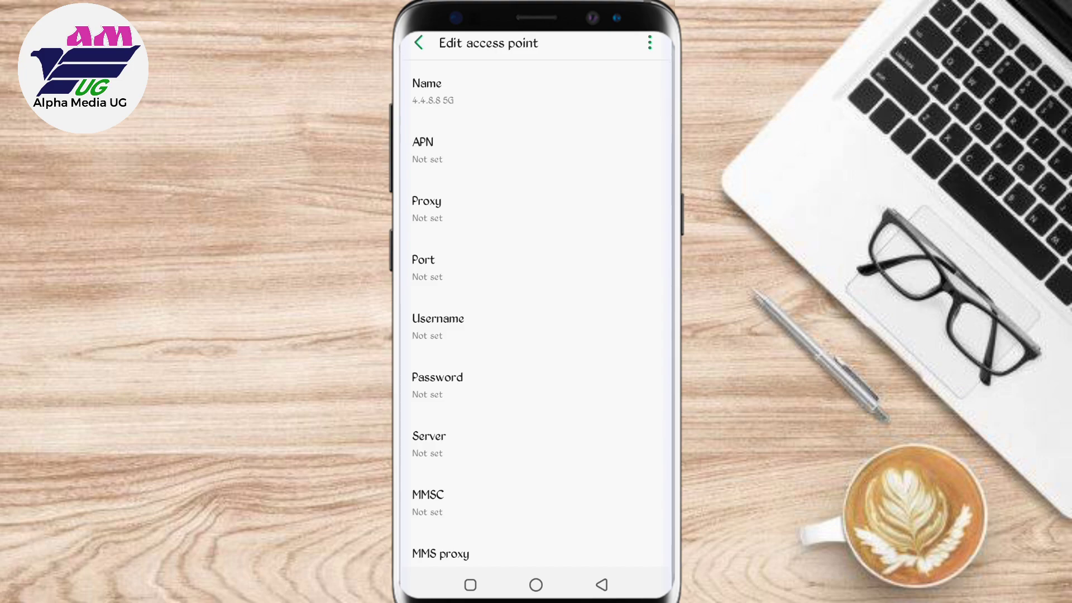
# Set the APN value to "4.4.8.8 5G NOT 4G"
pyautogui.click(428, 150)
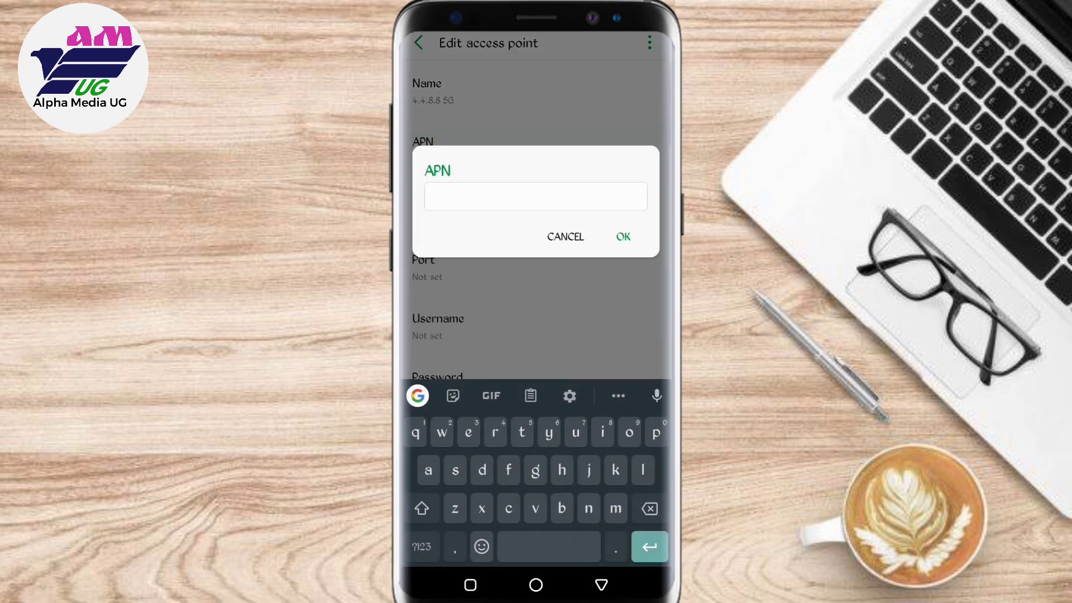
pyautogui.click(421, 546)
pyautogui.write('4.')
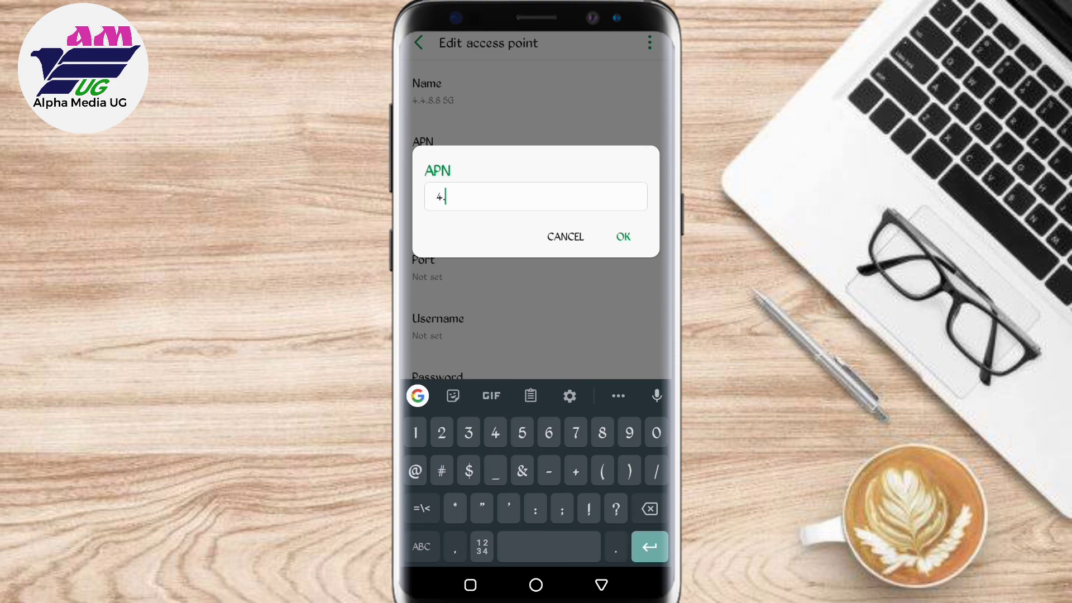
pyautogui.write('4')
pyautogui.write('.8')
pyautogui.write('.8')
pyautogui.click(421, 547)
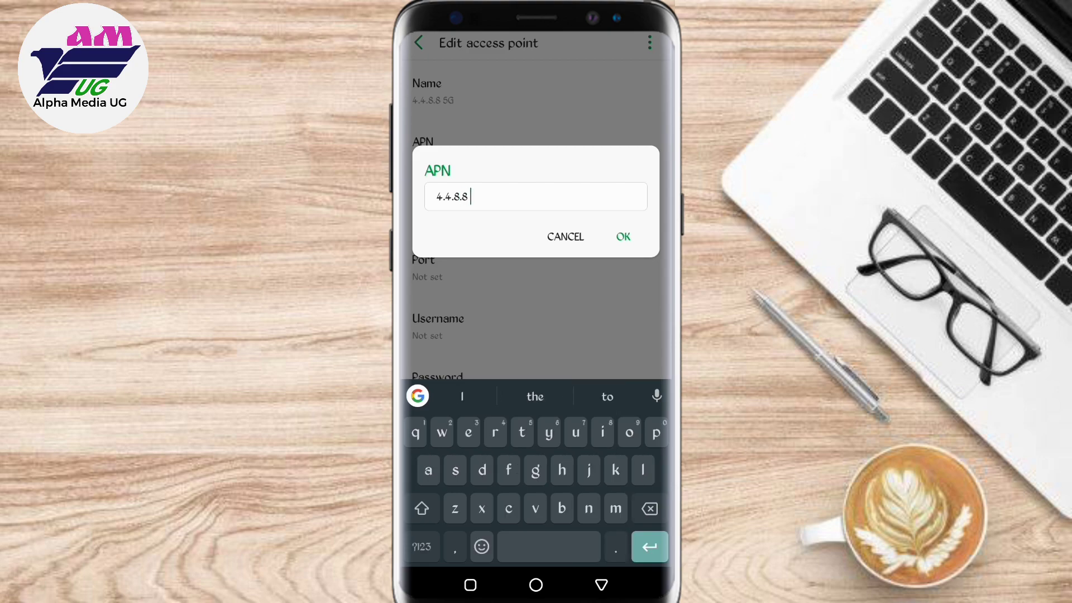
pyautogui.click(422, 509)
pyautogui.click(422, 546)
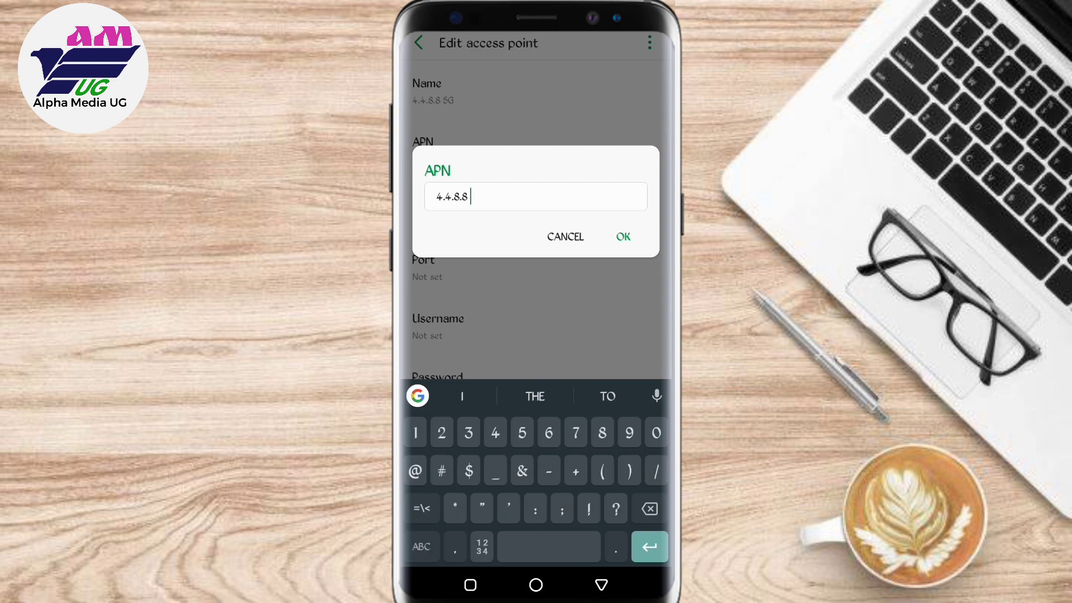
pyautogui.write('5G ')
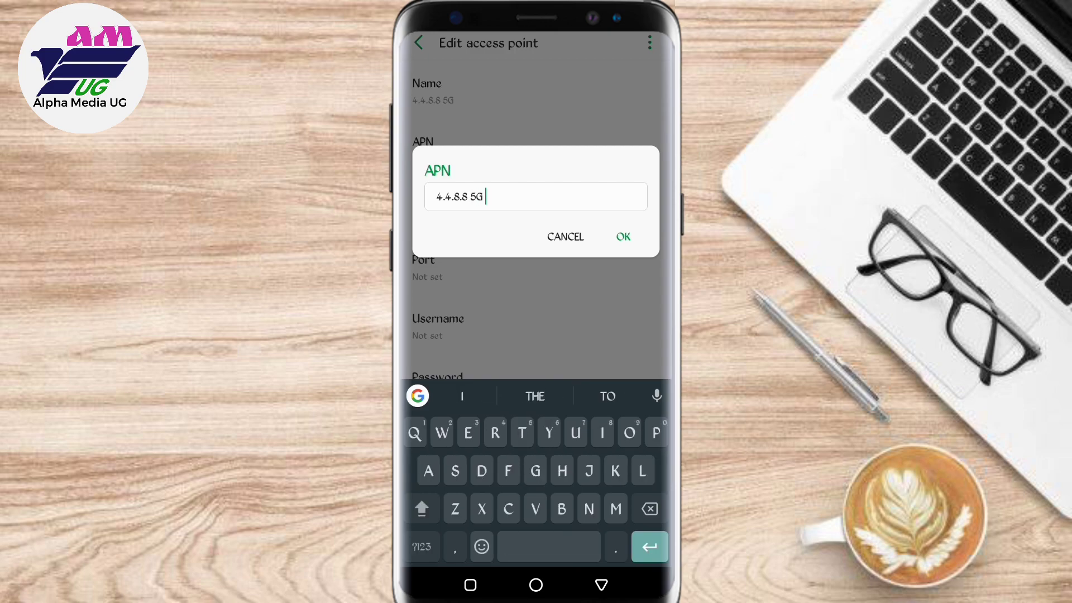
pyautogui.write('NOT ')
pyautogui.write('4')
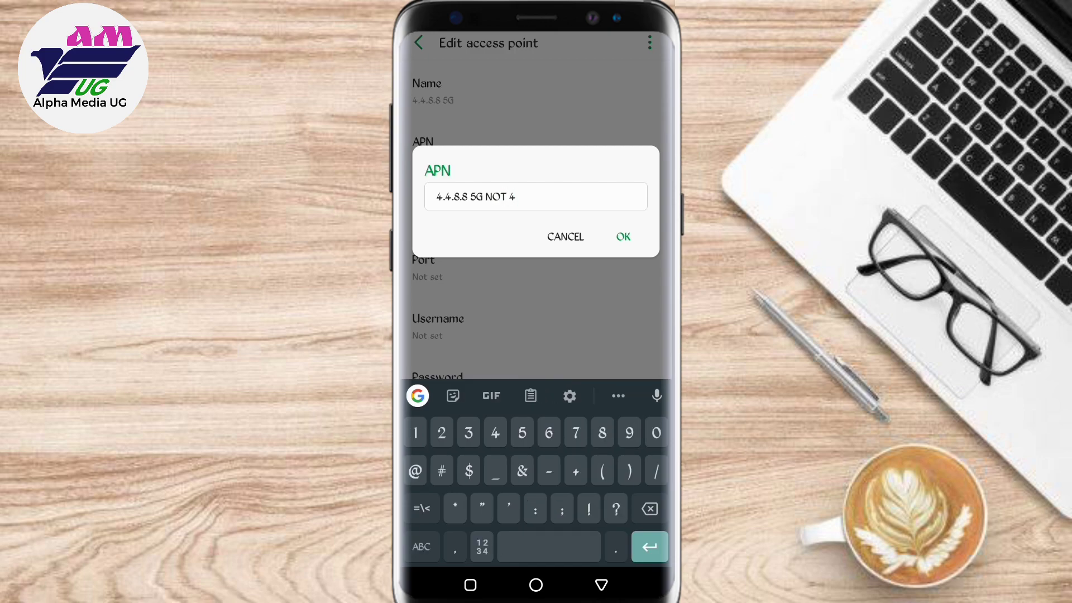
pyautogui.write('G')
pyautogui.click(624, 236)
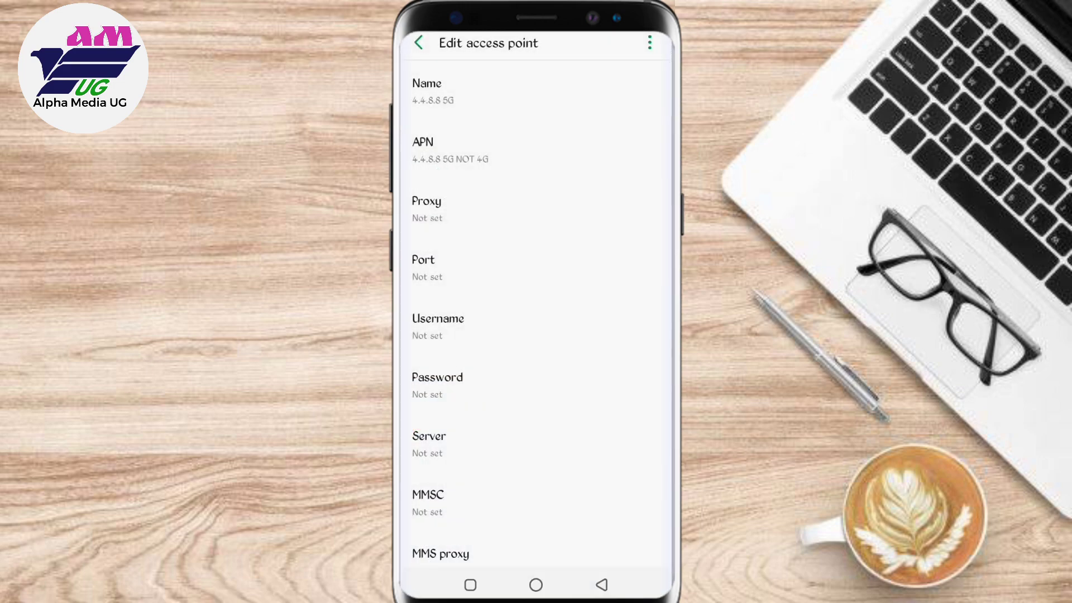
pyautogui.scroll(-3, 537, 310)
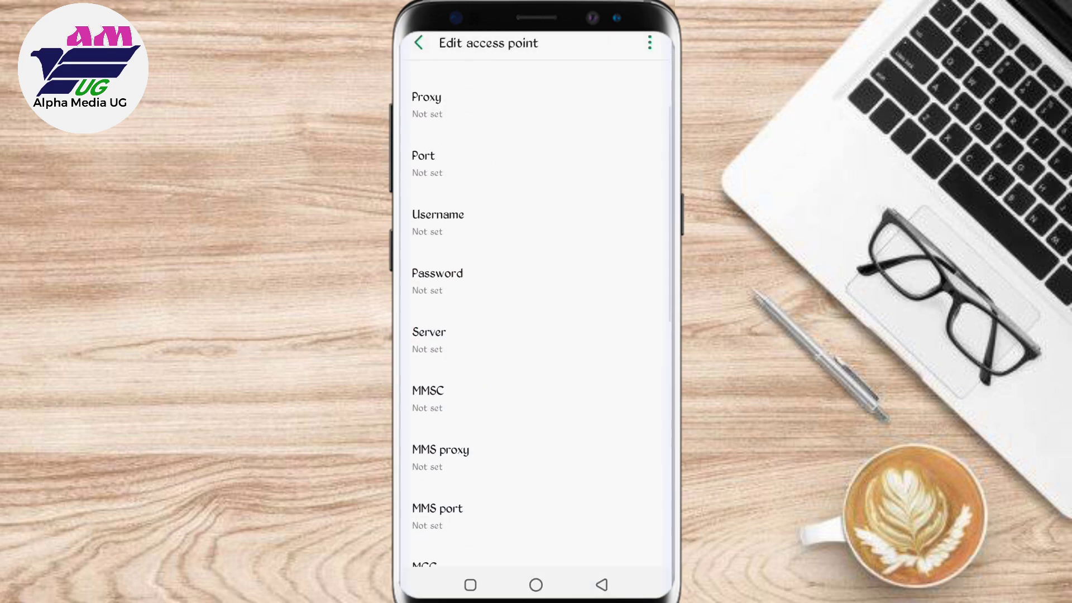
pyautogui.scroll(-1, 537, 319)
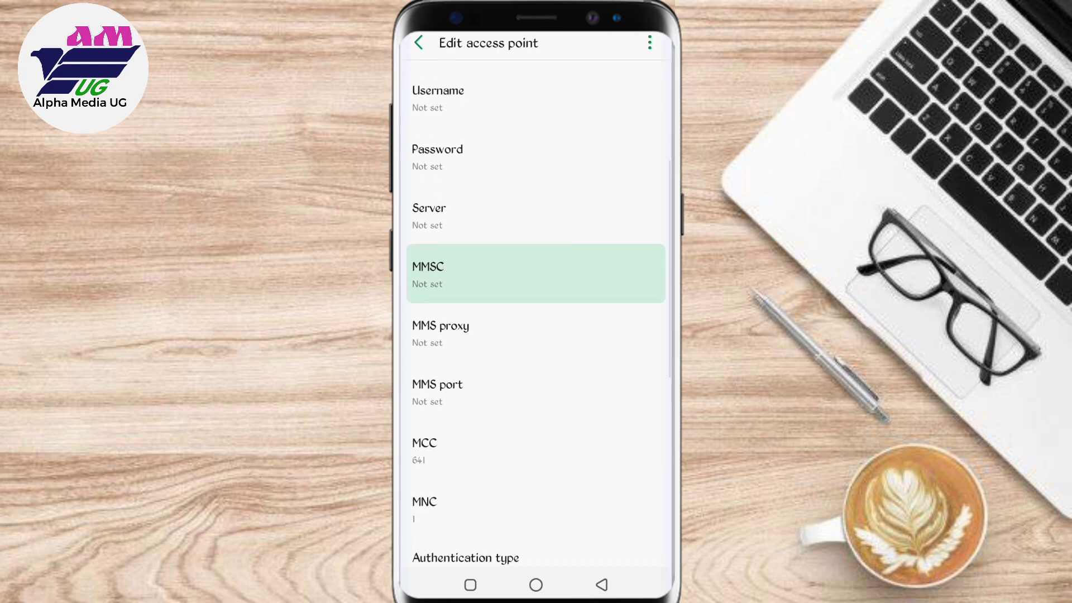
pyautogui.click(537, 194)
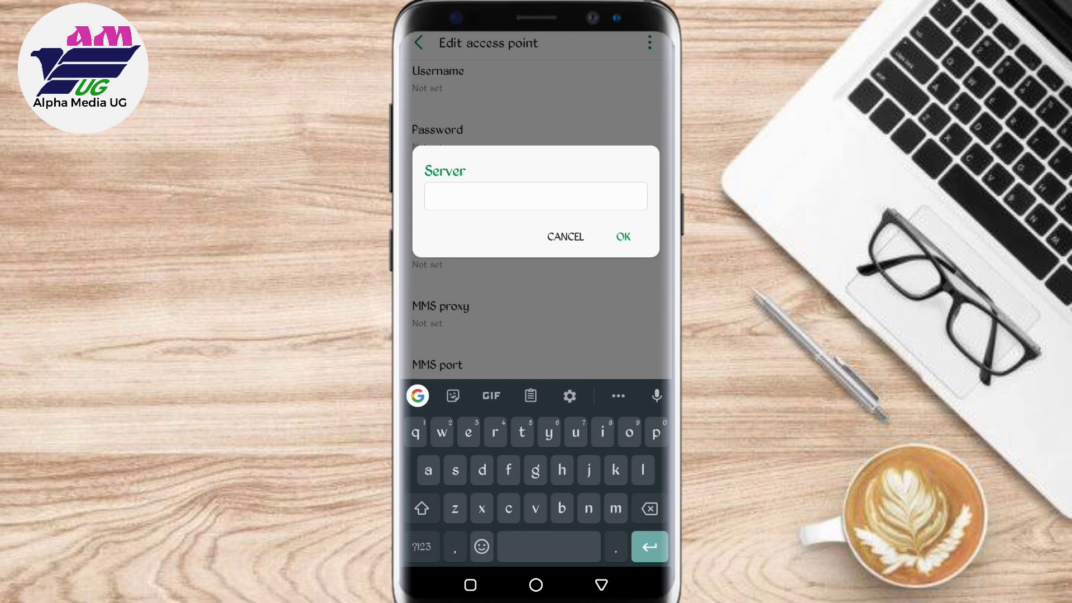
pyautogui.write('www.')
pyautogui.write('goog')
pyautogui.write('le')
pyautogui.write('.com')
pyautogui.press('Return')
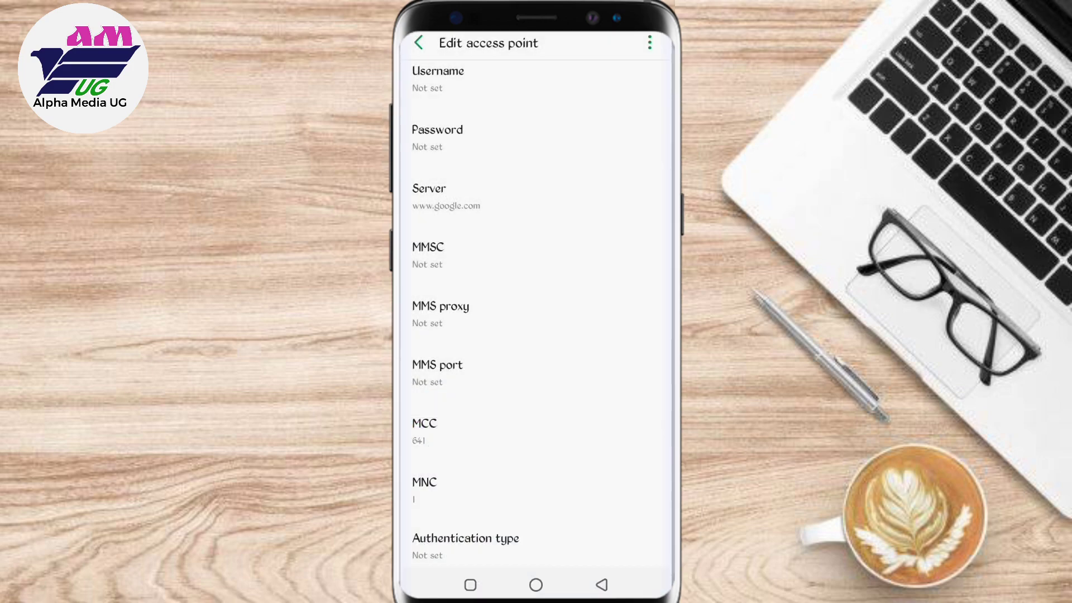
pyautogui.scroll(-3, 536, 319)
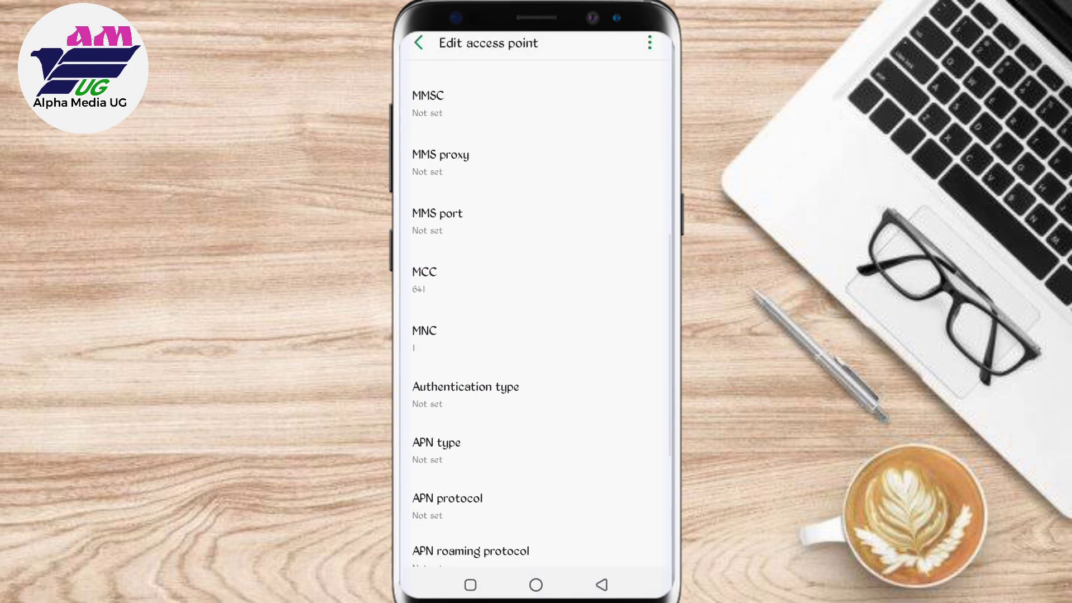
pyautogui.click(537, 347)
pyautogui.scroll(-3, 537, 318)
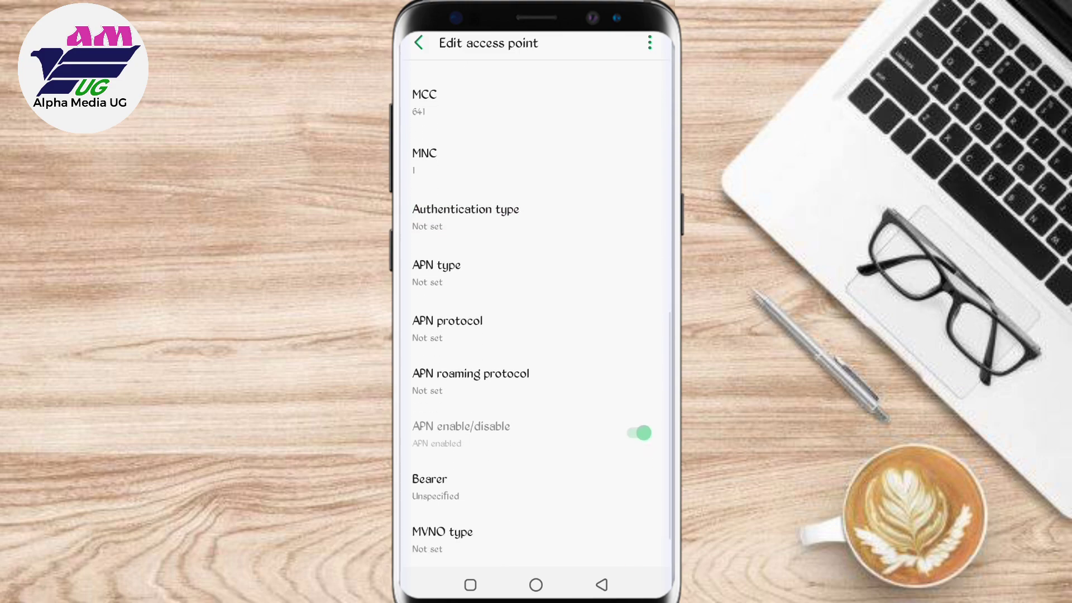
# Set the APN type to Default
pyautogui.click(537, 253)
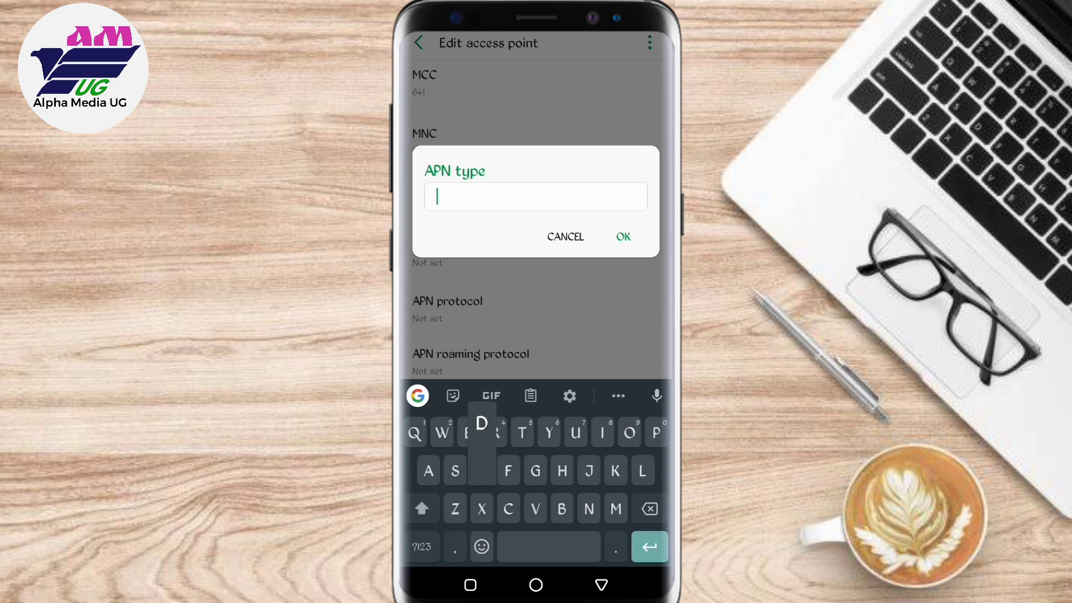
pyautogui.write('Default')
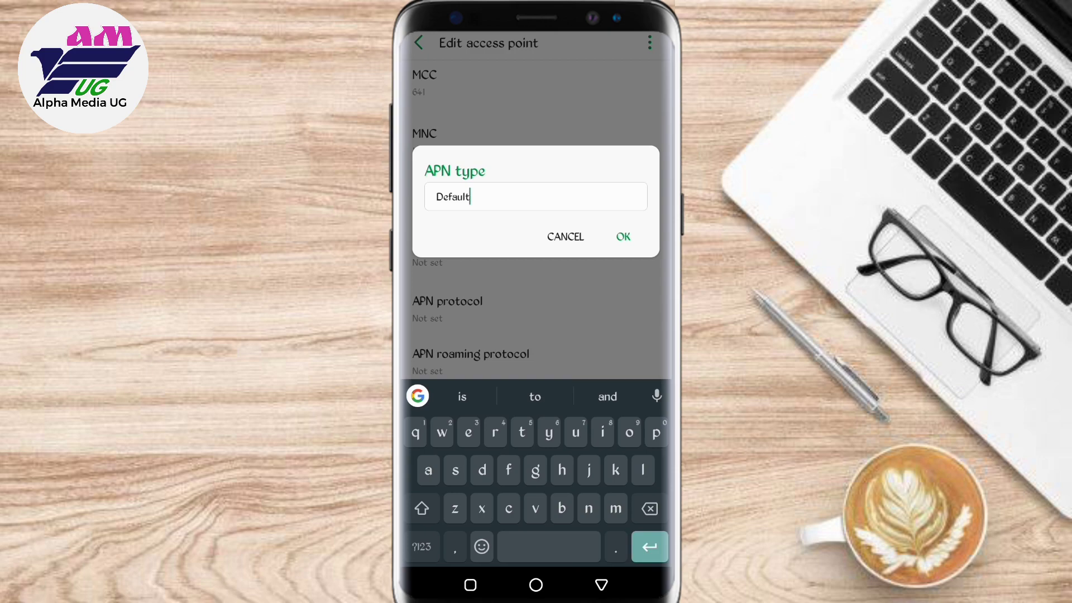
pyautogui.click(624, 236)
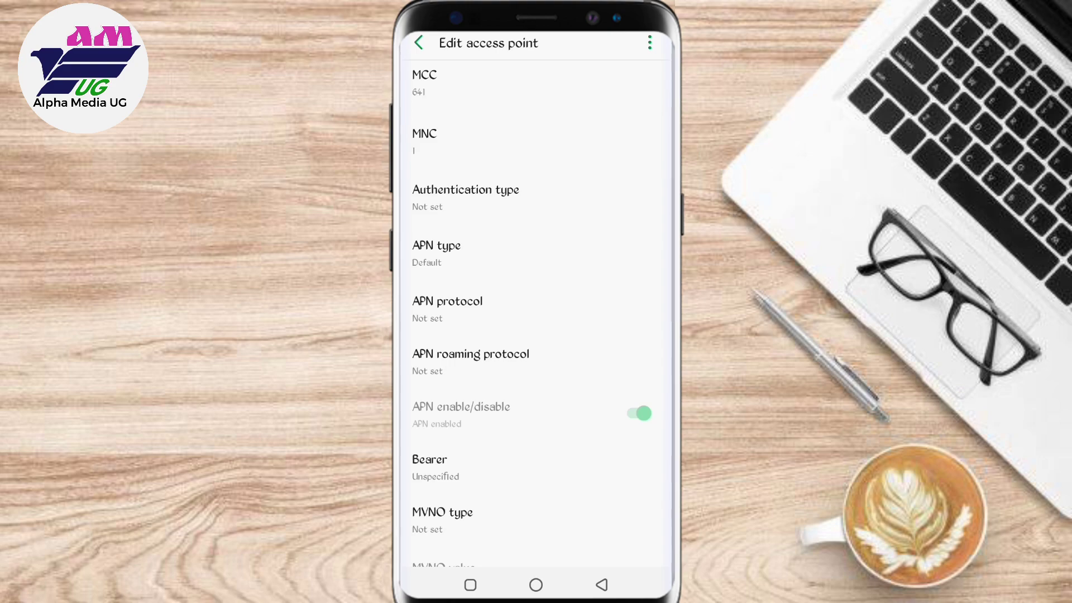
pyautogui.moveTo(536, 466); pyautogui.dragTo(536, 429)
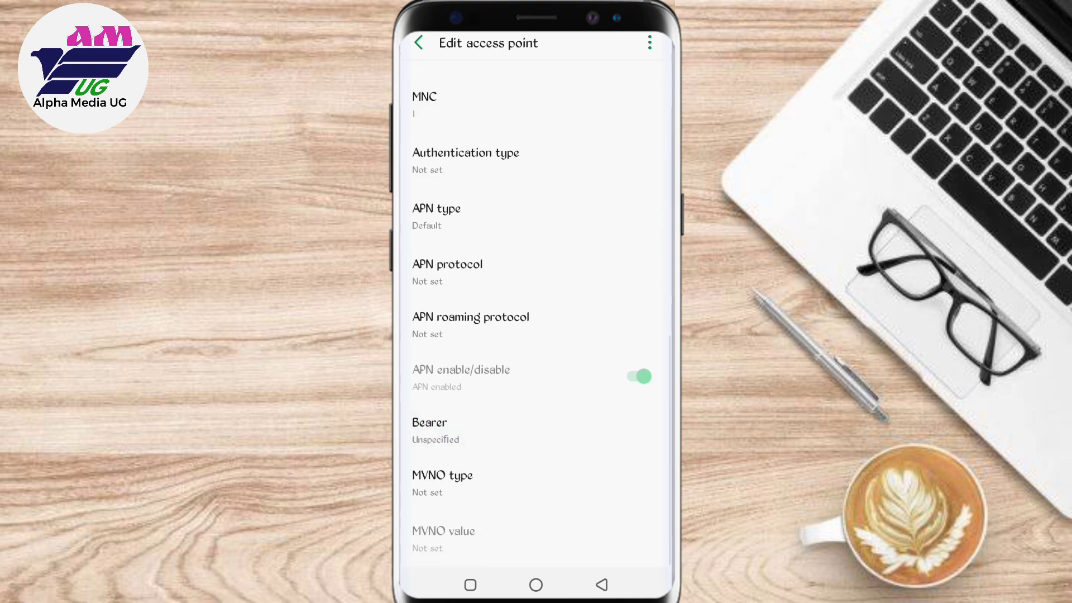
# Set both APN protocol and APN roaming protocol to IPv4/IPv6
pyautogui.click(469, 271)
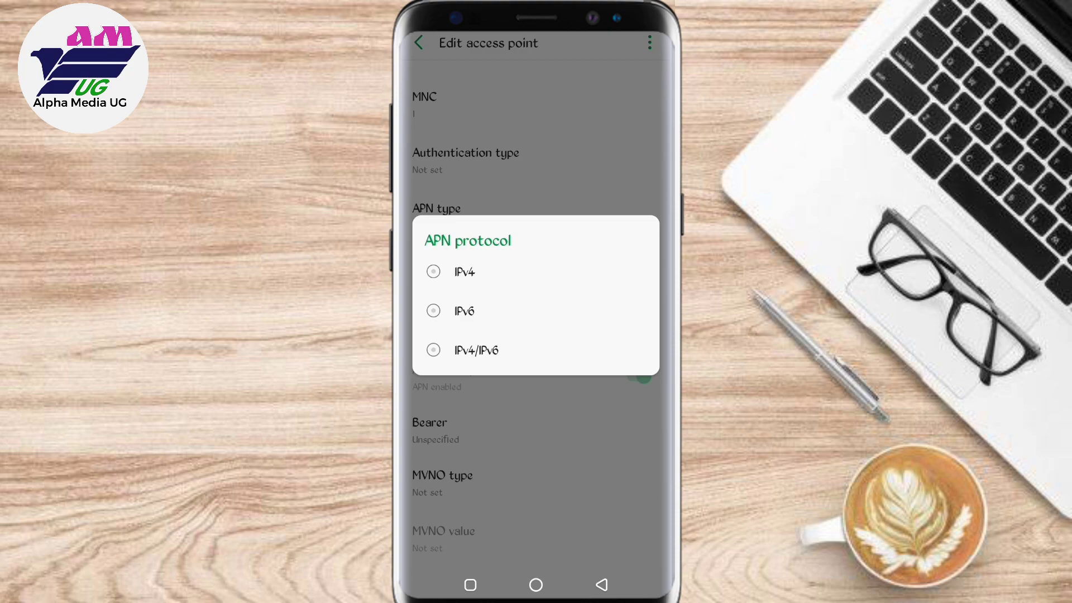
pyautogui.click(475, 350)
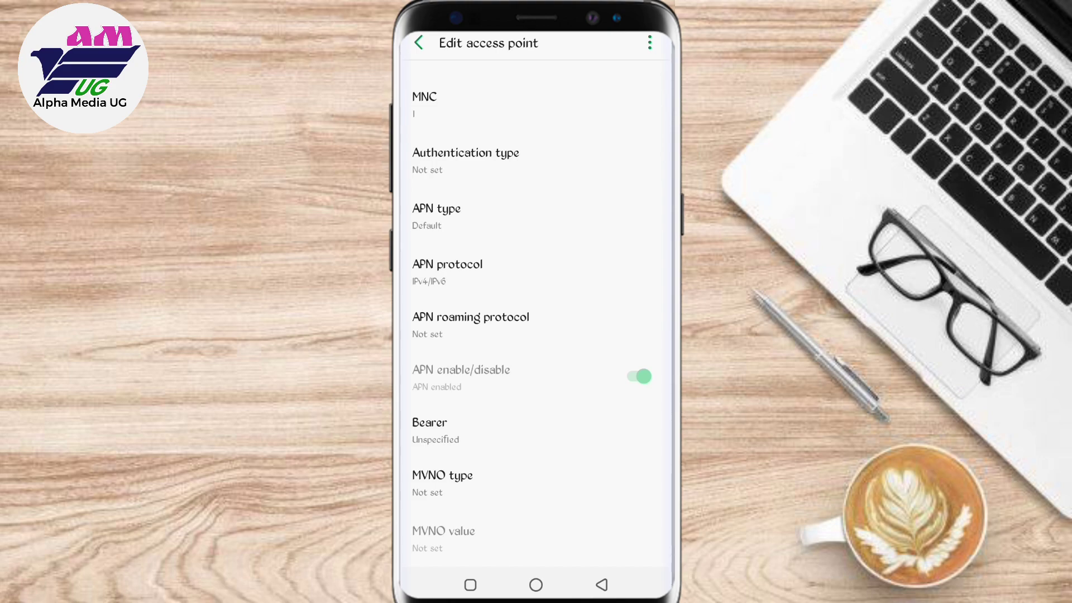
pyautogui.click(470, 324)
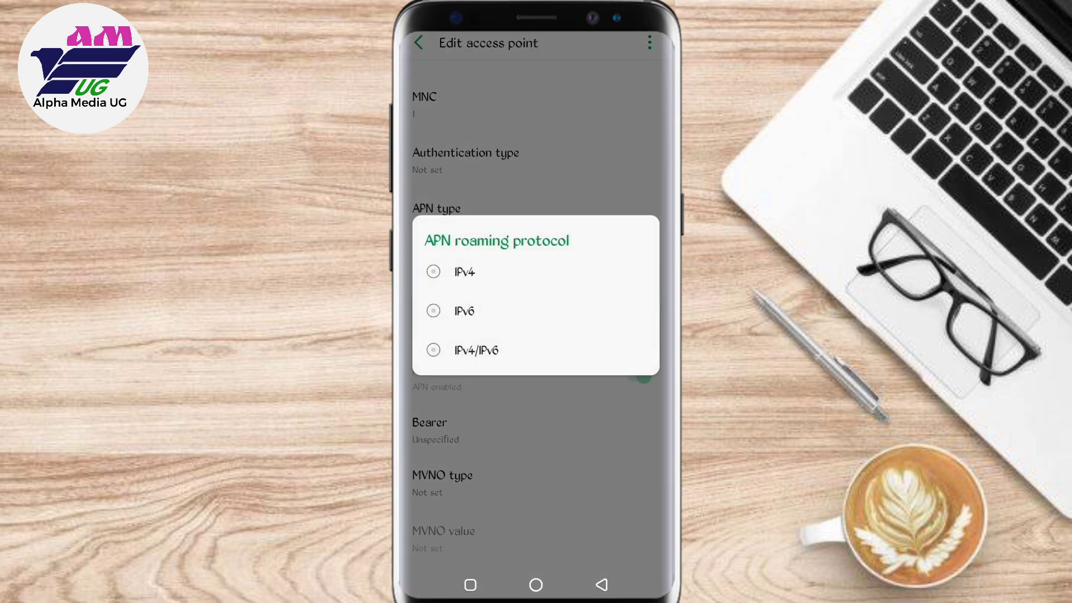
pyautogui.click(476, 351)
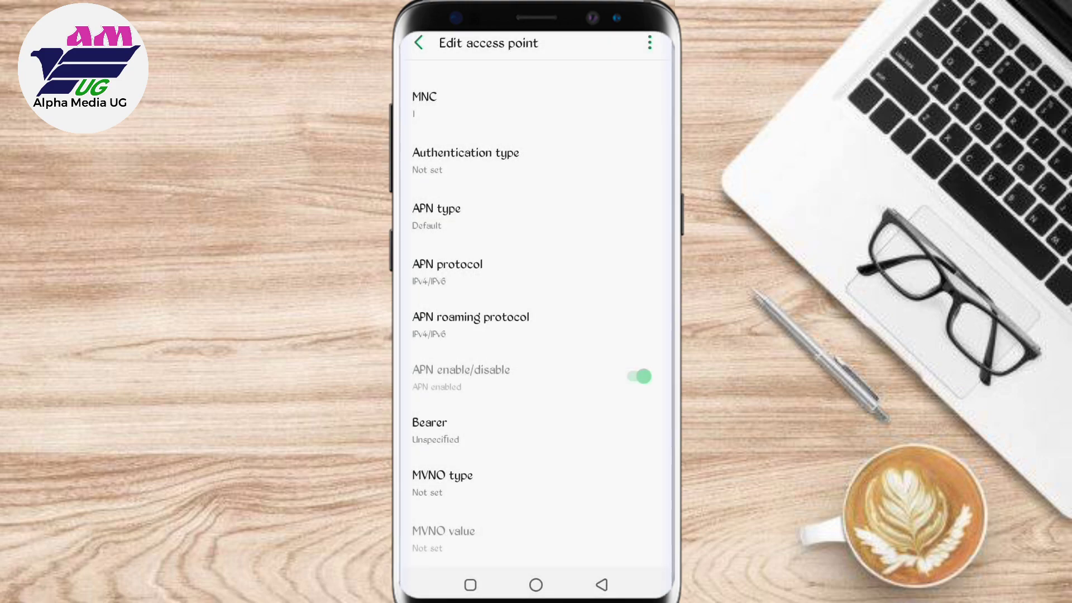
# Clear Unspecified and select every bearer from LTE through IWLAN, then confirm
pyautogui.click(469, 429)
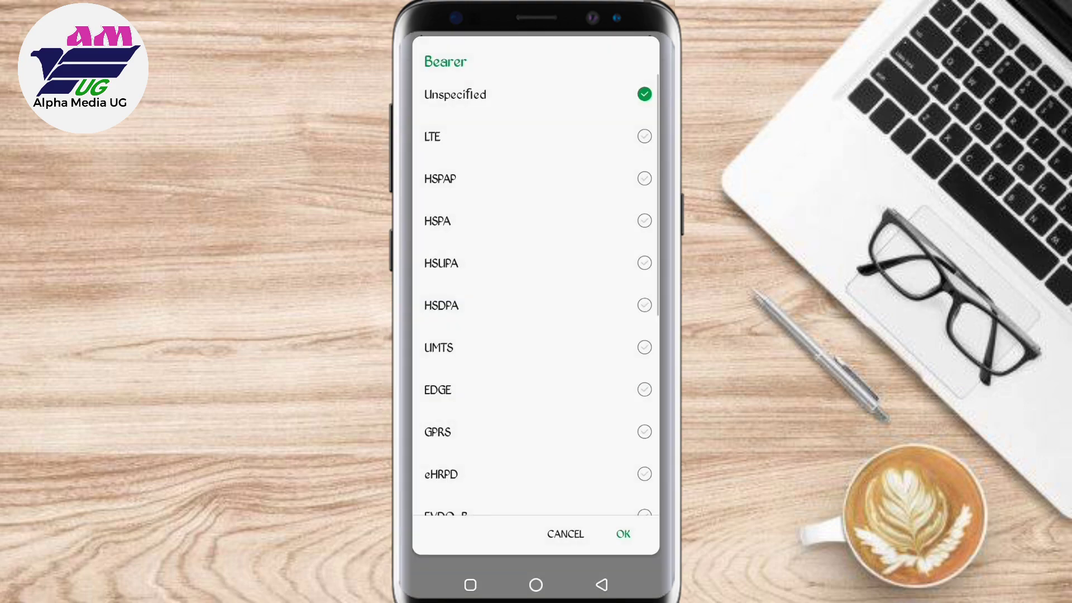
pyautogui.click(469, 94)
pyautogui.click(469, 135)
pyautogui.click(469, 178)
pyautogui.click(470, 263)
pyautogui.click(469, 346)
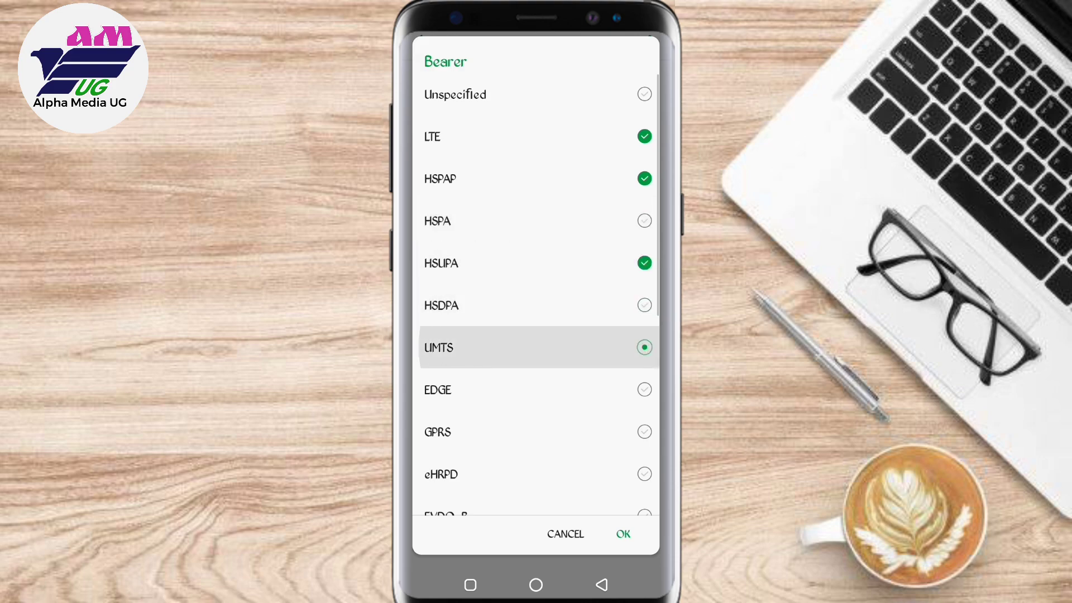
pyautogui.click(469, 221)
pyautogui.click(469, 305)
pyautogui.click(469, 390)
pyautogui.scroll(-3, 537, 294)
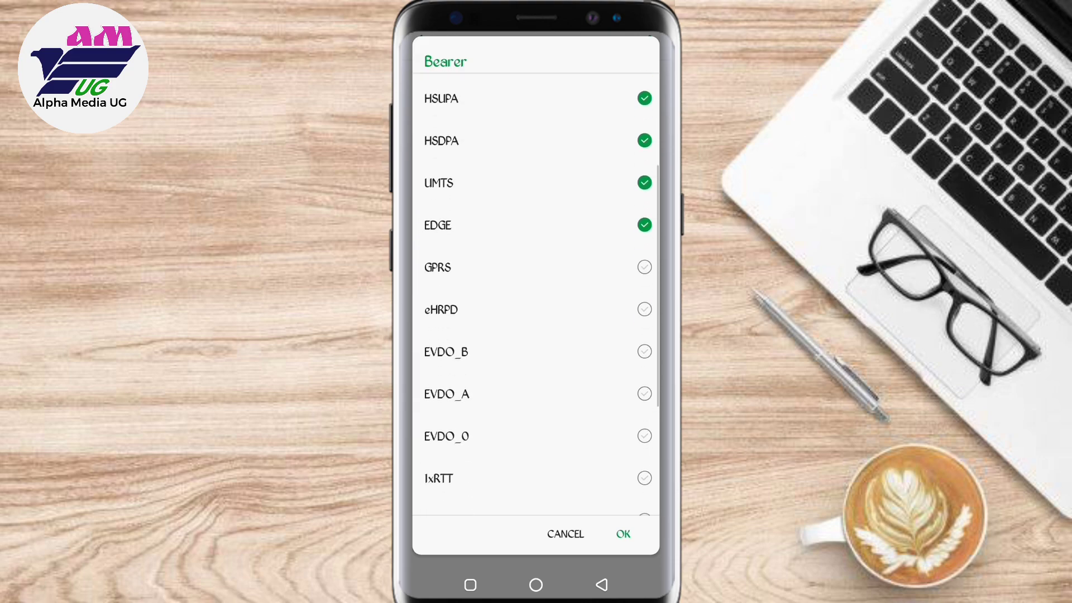
pyautogui.click(470, 253)
pyautogui.click(469, 296)
pyautogui.click(469, 337)
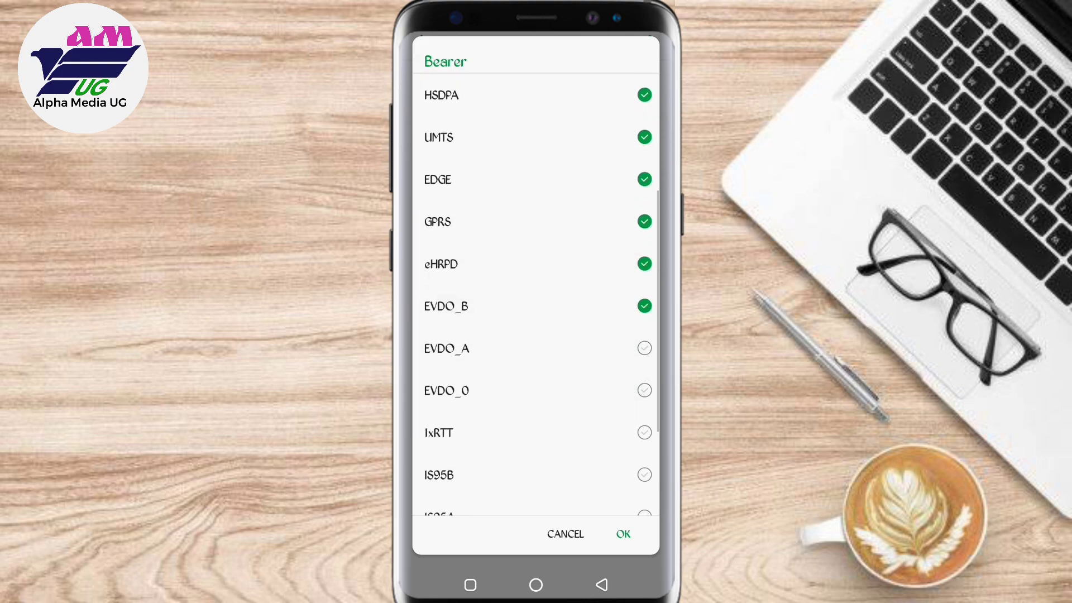
pyautogui.scroll(-3, 536, 335)
pyautogui.click(469, 247)
pyautogui.click(469, 332)
pyautogui.click(469, 373)
pyautogui.click(469, 417)
pyautogui.click(469, 289)
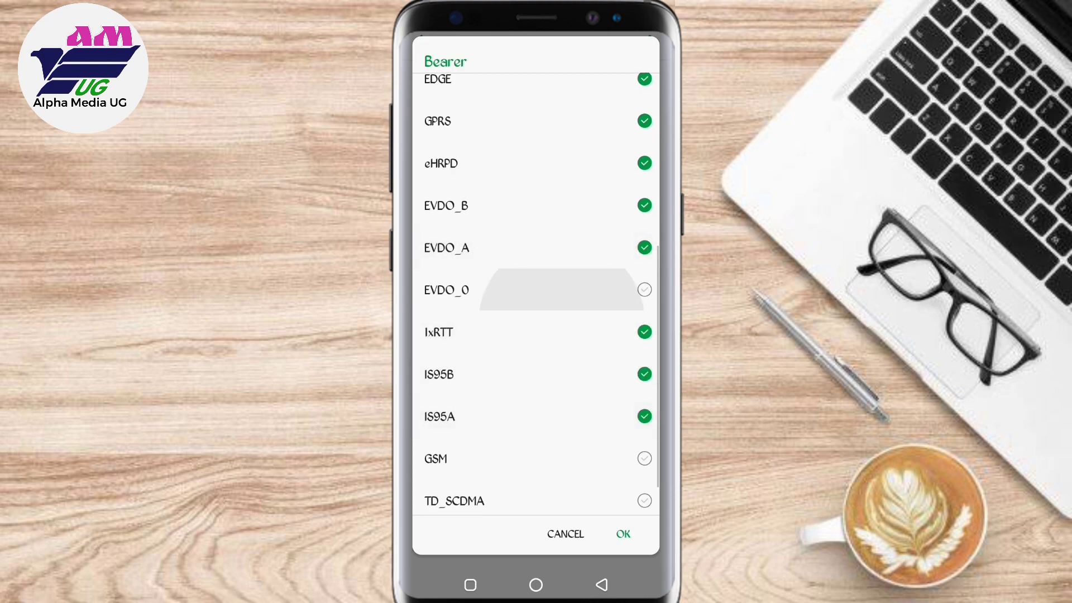
pyautogui.scroll(-1, 536, 335)
pyautogui.click(470, 411)
pyautogui.click(470, 452)
pyautogui.click(470, 495)
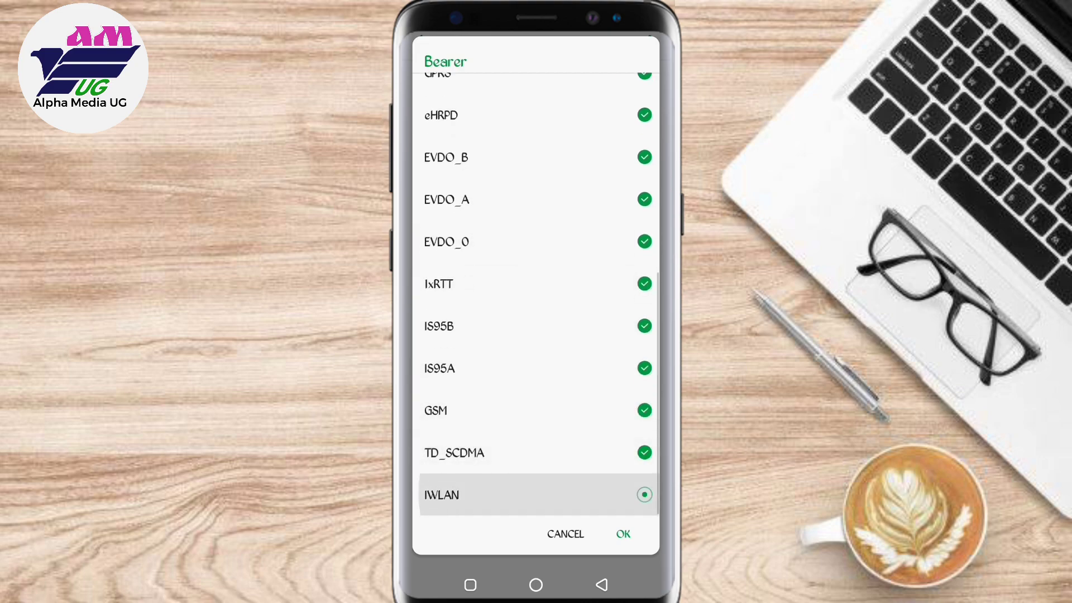
pyautogui.click(623, 534)
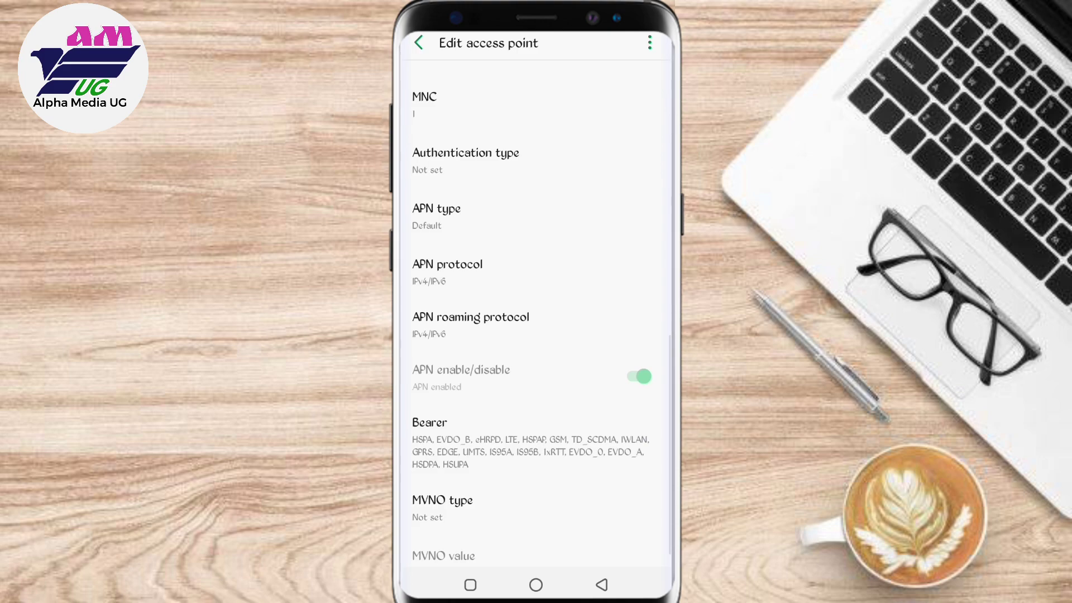
# Save the new access point from the three-dot menu
pyautogui.click(650, 43)
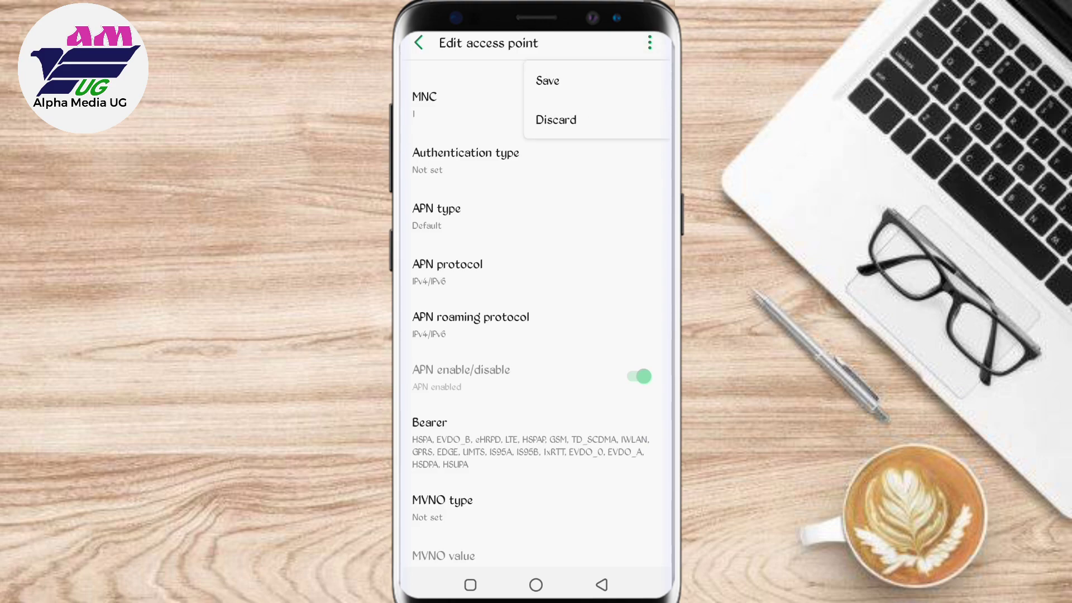
pyautogui.click(547, 80)
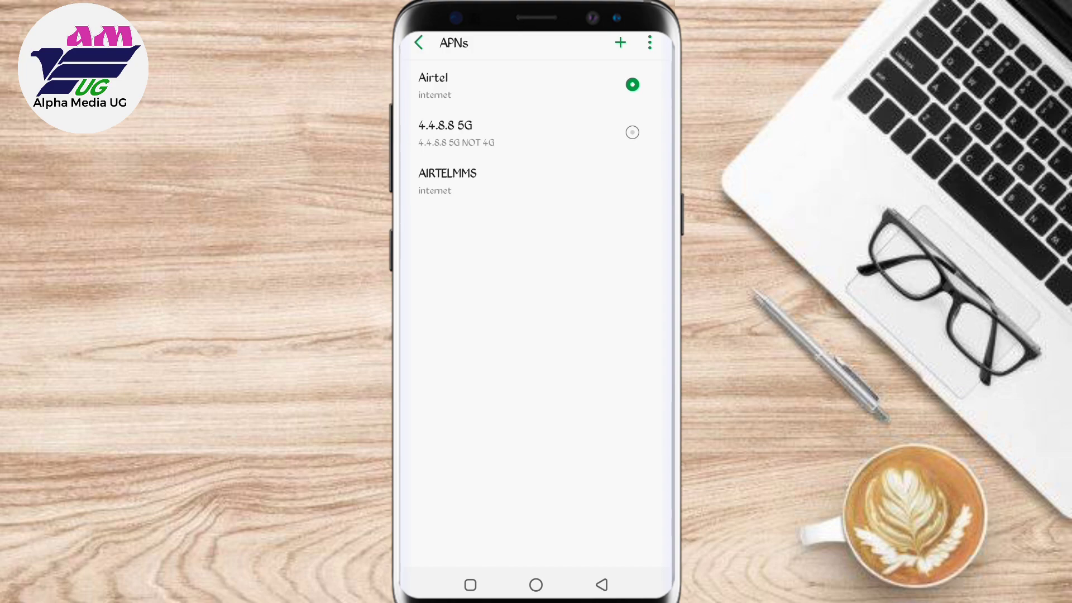
# Make 4.4.8.8 5G the active access point and return to the home screen
pyautogui.click(632, 131)
pyautogui.click(536, 584)
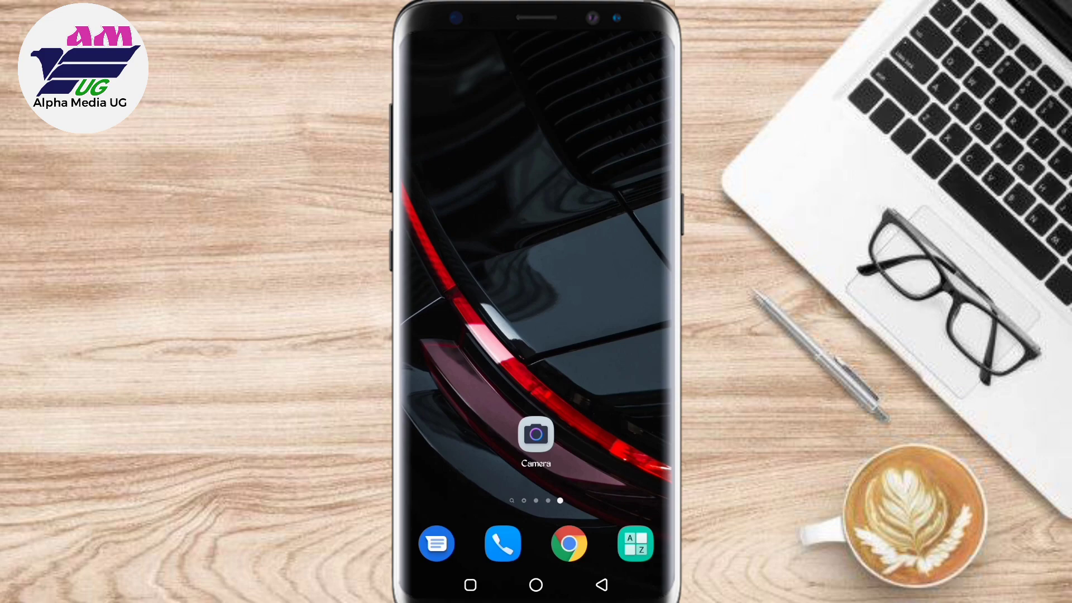
# Dial *#*#4636#*#* on the Phone keypad to launch the hidden Testing menu
pyautogui.click(636, 545)
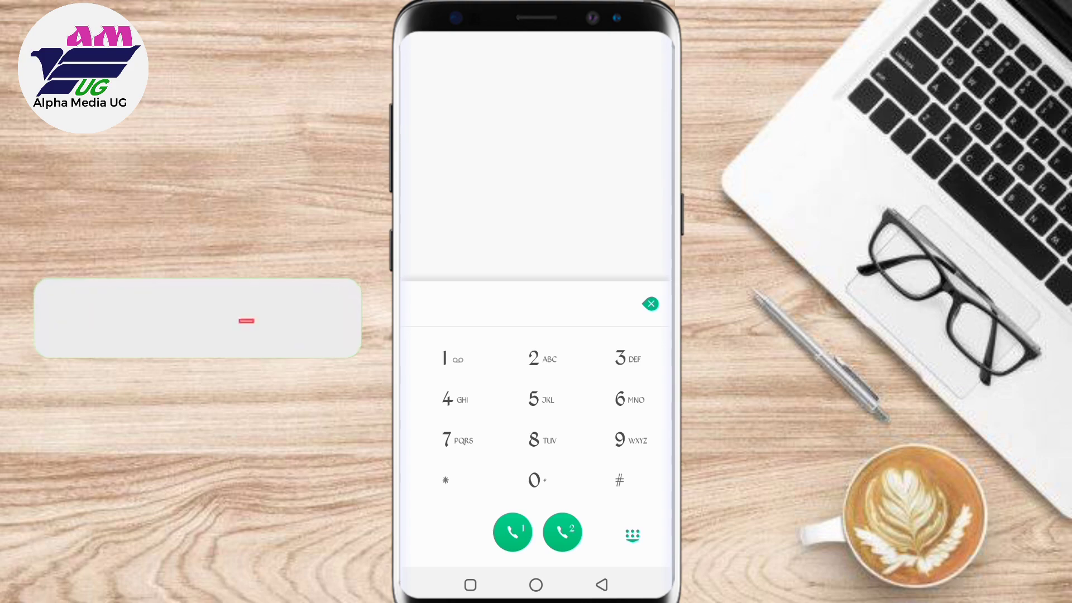
pyautogui.click(446, 480)
pyautogui.click(620, 481)
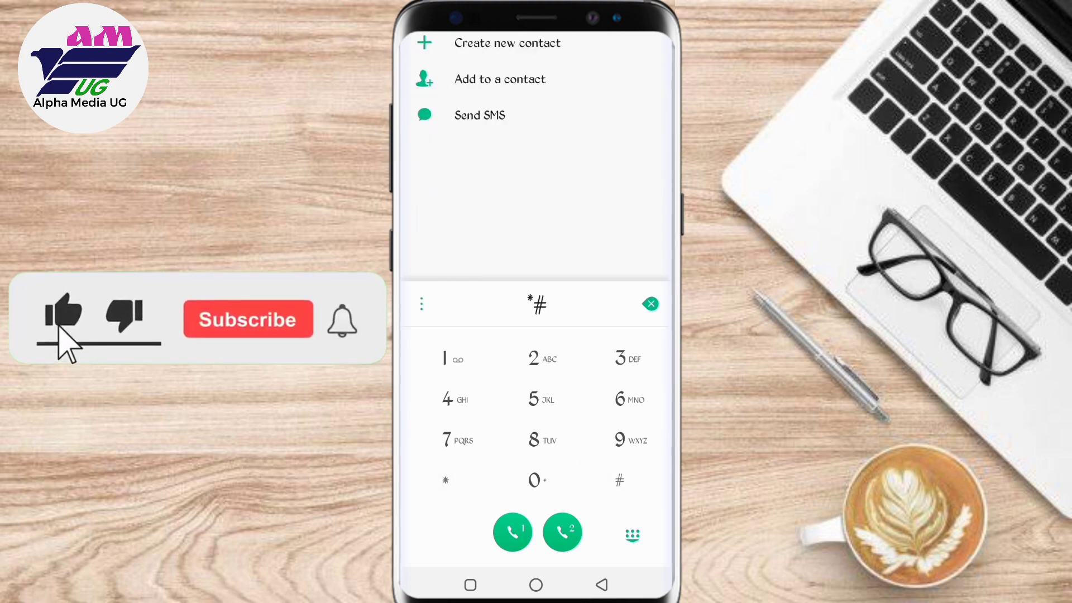
pyautogui.click(446, 480)
pyautogui.click(620, 479)
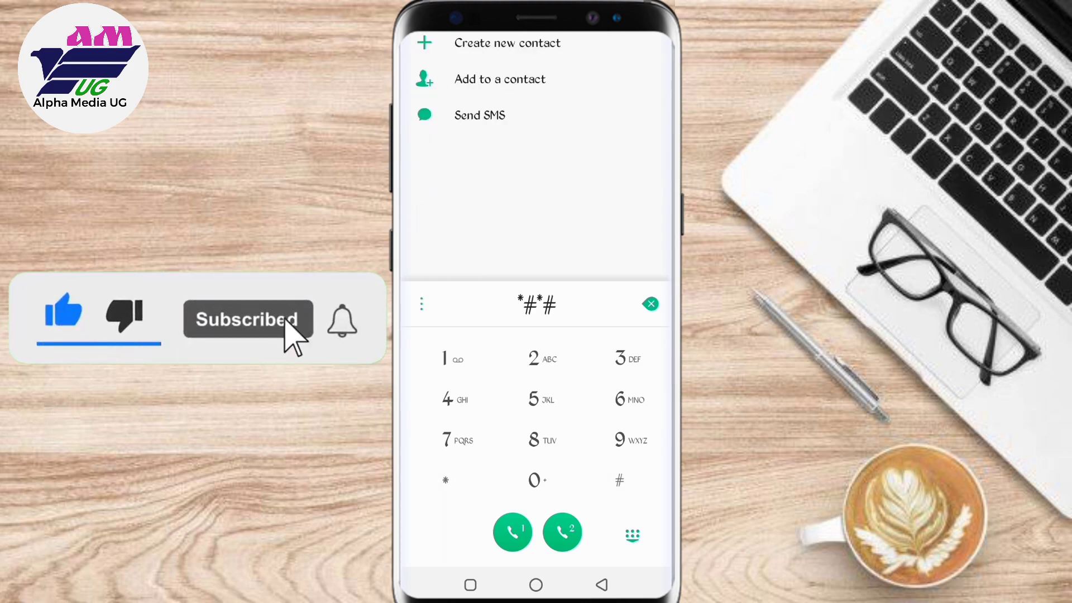
pyautogui.click(455, 399)
pyautogui.click(630, 398)
pyautogui.click(627, 358)
pyautogui.click(631, 399)
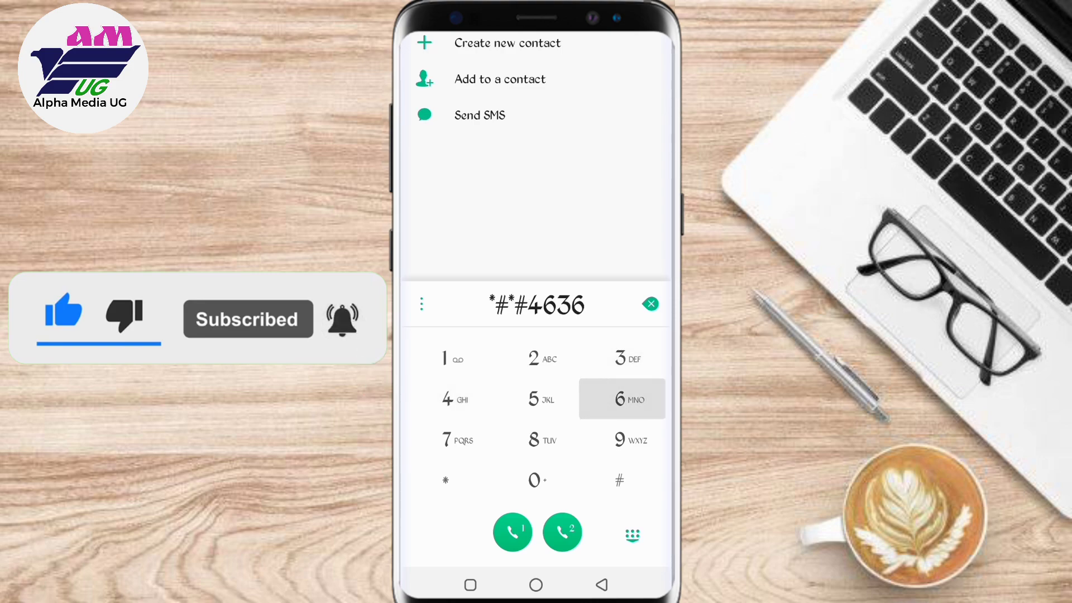
pyautogui.click(620, 480)
pyautogui.click(447, 479)
pyautogui.click(619, 480)
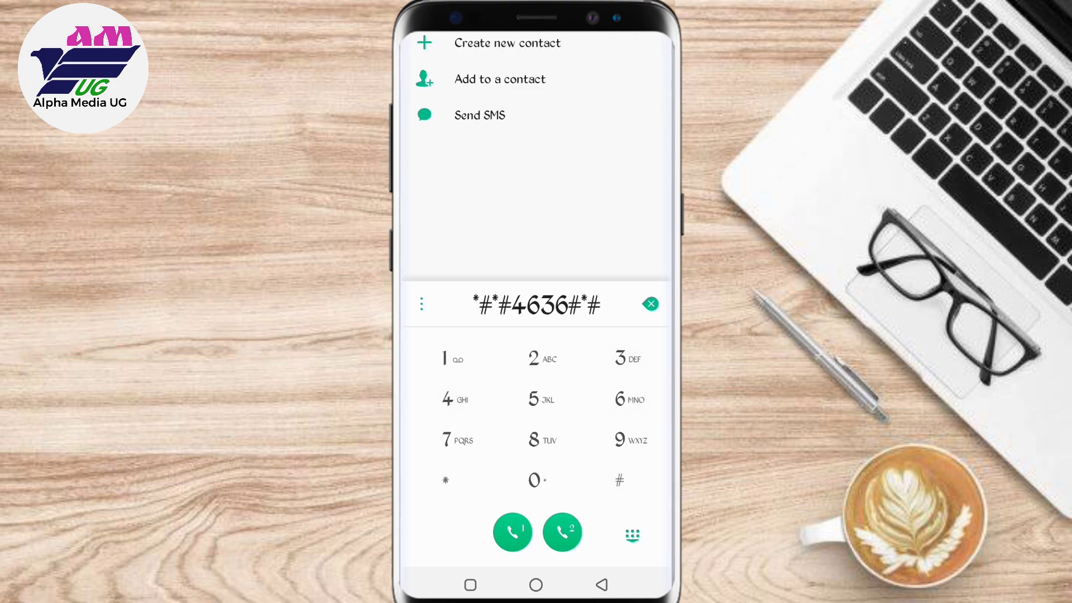
pyautogui.click(446, 480)
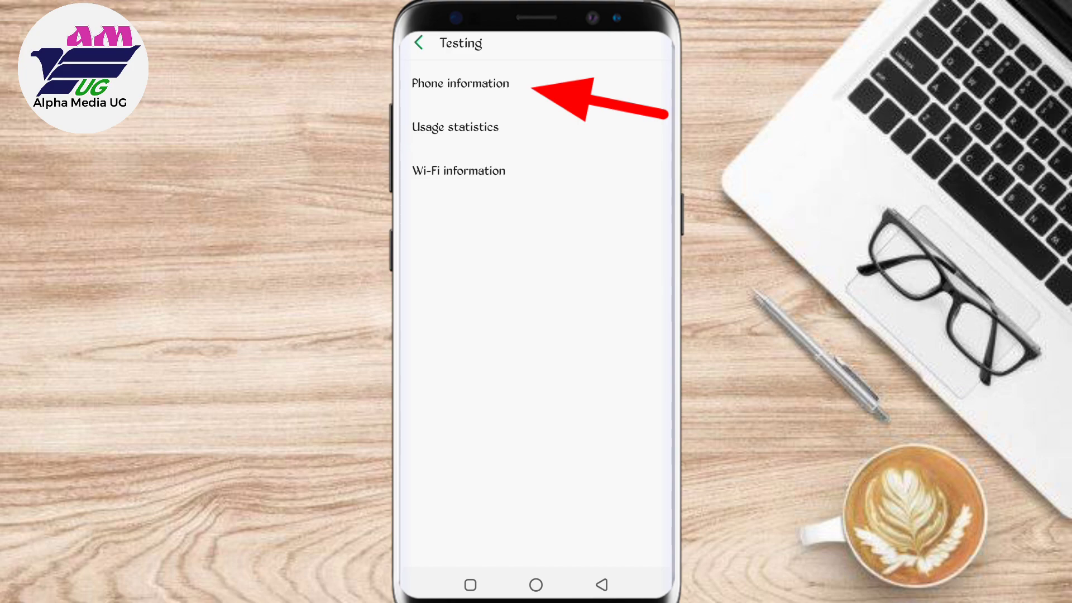
# Open Phone information, showing WCDMA preferred as the network type
pyautogui.click(460, 83)
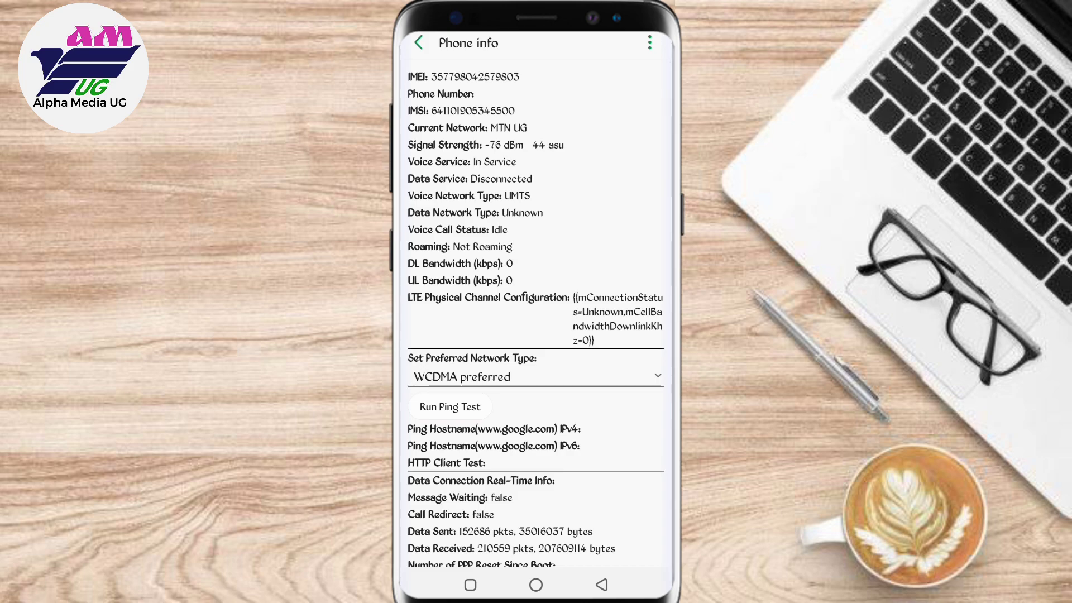
pyautogui.scroll(-5, 536, 314)
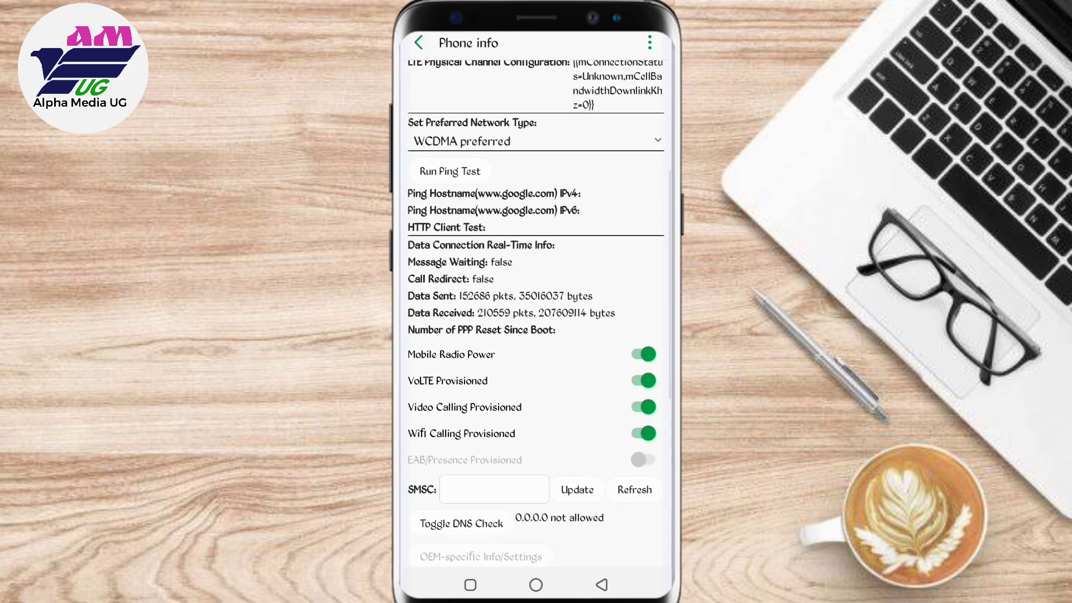
pyautogui.scroll(3, 537, 314)
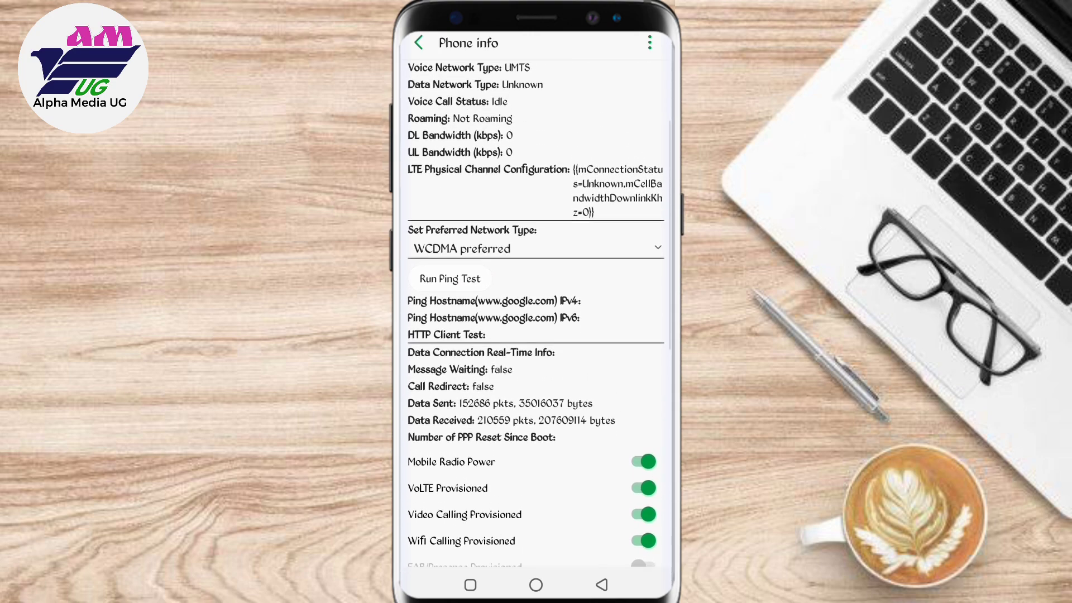
pyautogui.scroll(3, 536, 314)
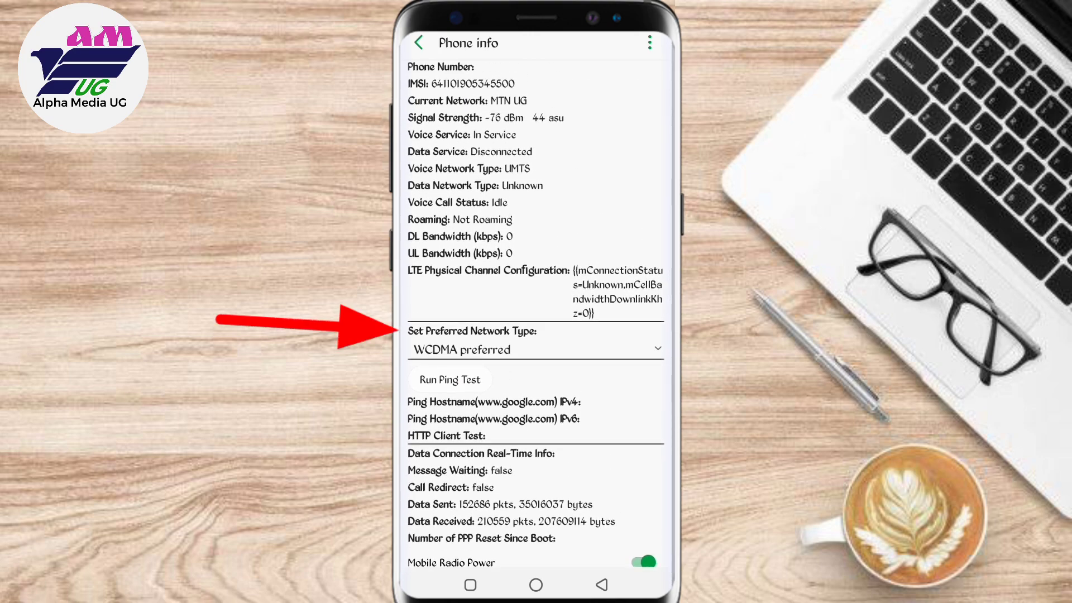
pyautogui.click(537, 350)
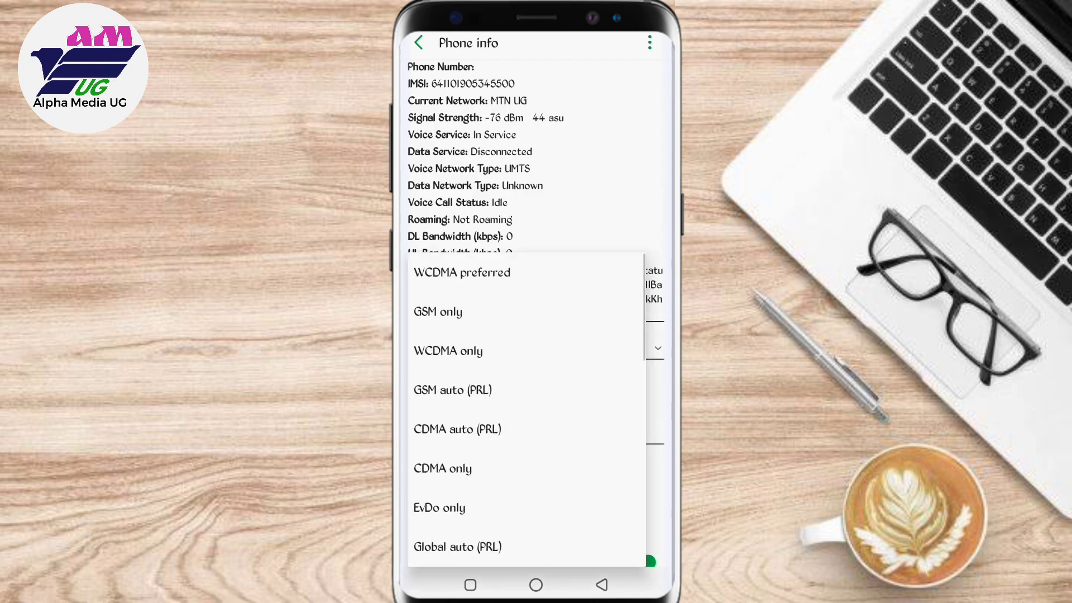
pyautogui.scroll(-4, 528, 445)
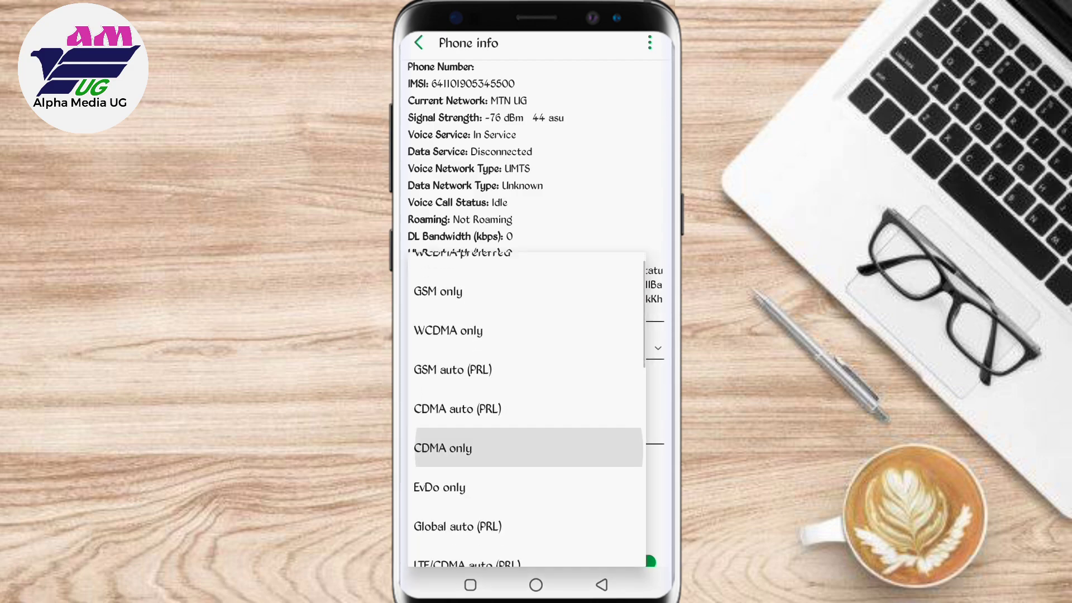
pyautogui.scroll(-4, 529, 410)
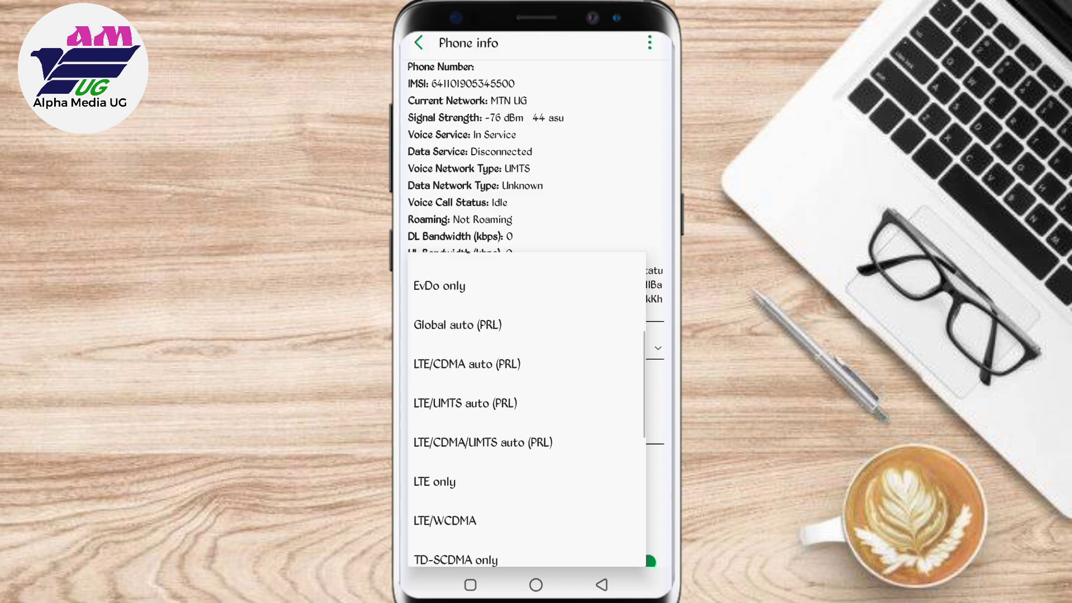
pyautogui.click(445, 426)
pyautogui.scroll(-3, 528, 411)
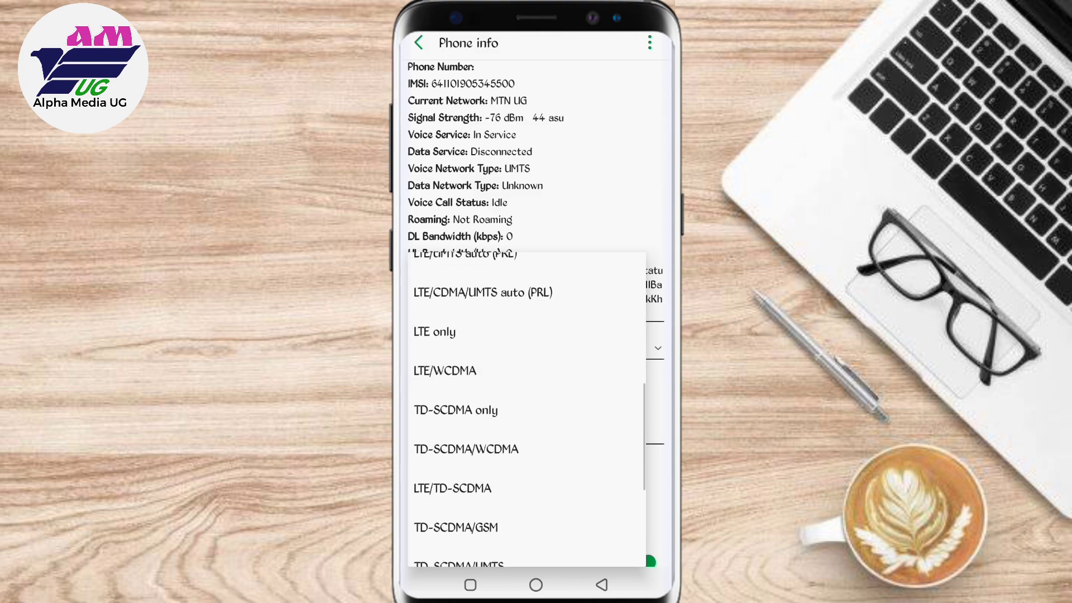
pyautogui.scroll(-2, 528, 411)
pyautogui.scroll(-1, 528, 411)
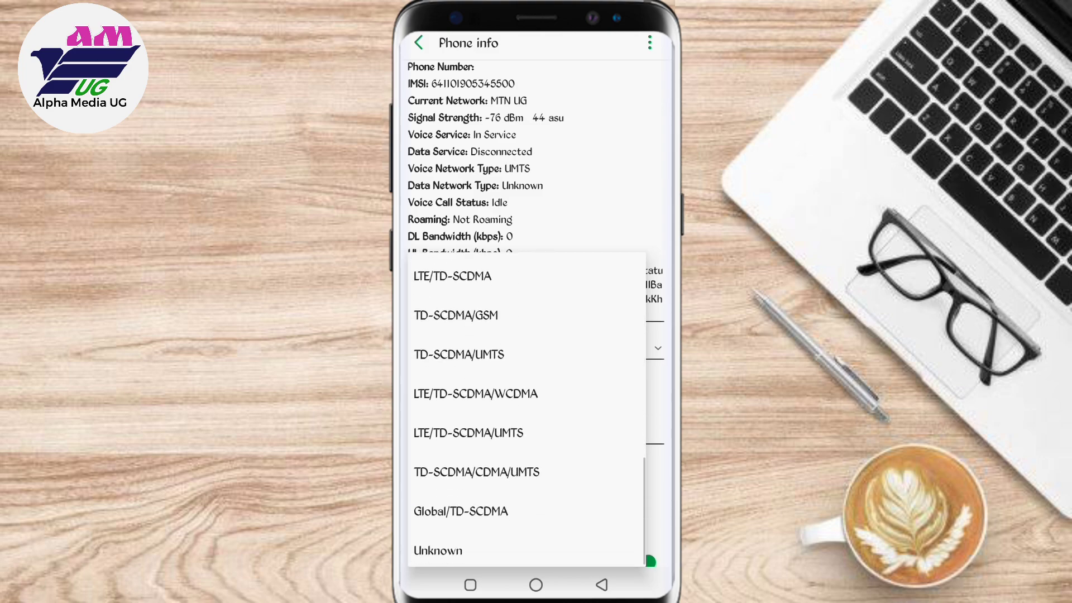
pyautogui.scroll(2, 528, 411)
pyautogui.scroll(5, 527, 410)
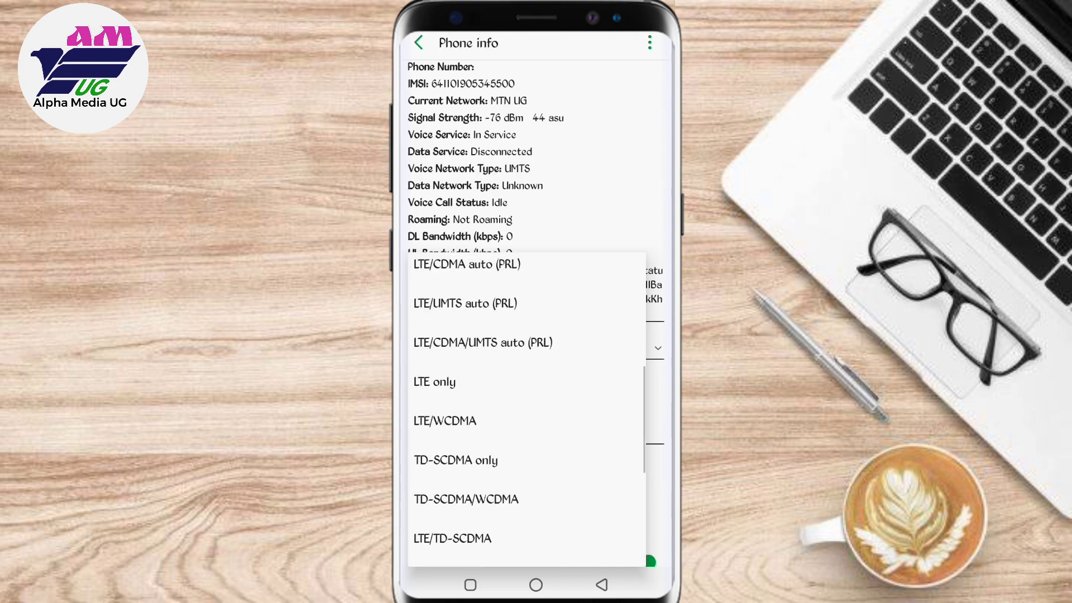
pyautogui.scroll(4, 528, 411)
pyautogui.scroll(1, 527, 411)
pyautogui.scroll(3, 528, 410)
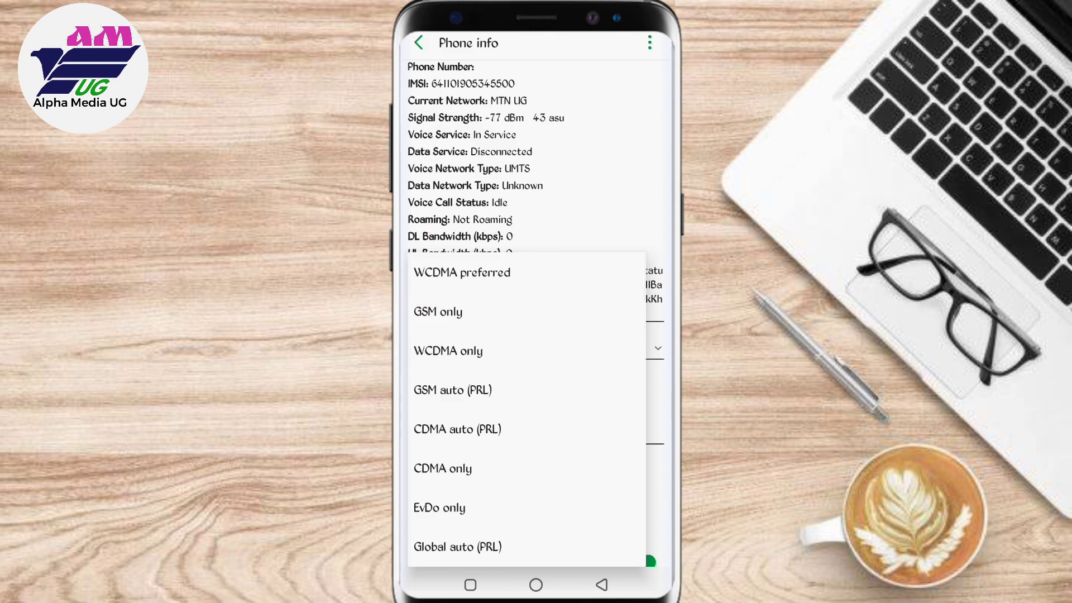
pyautogui.click(462, 273)
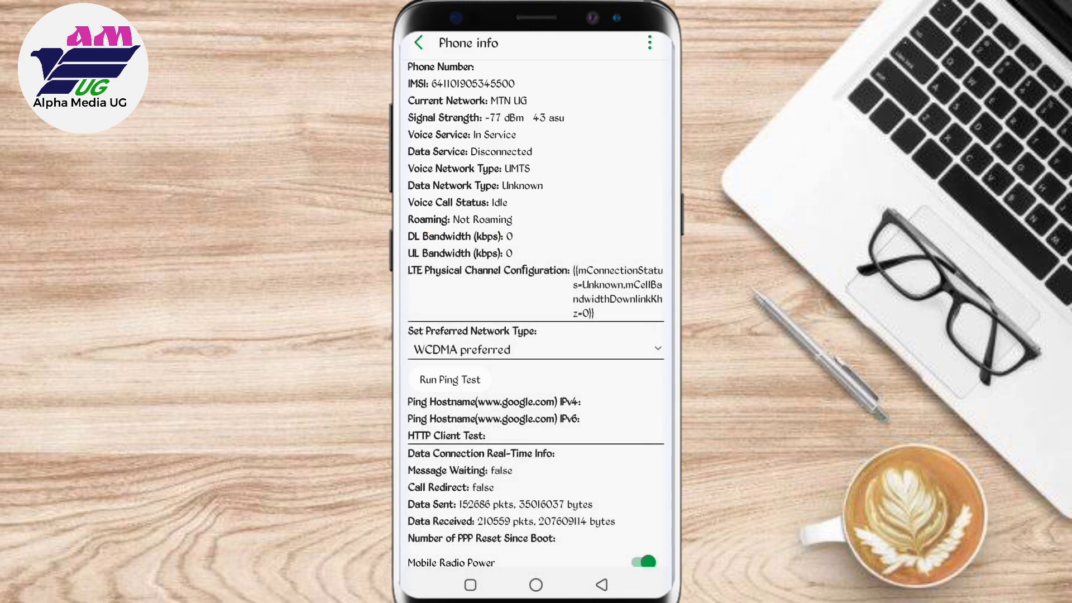
pyautogui.scroll(-5, 536, 316)
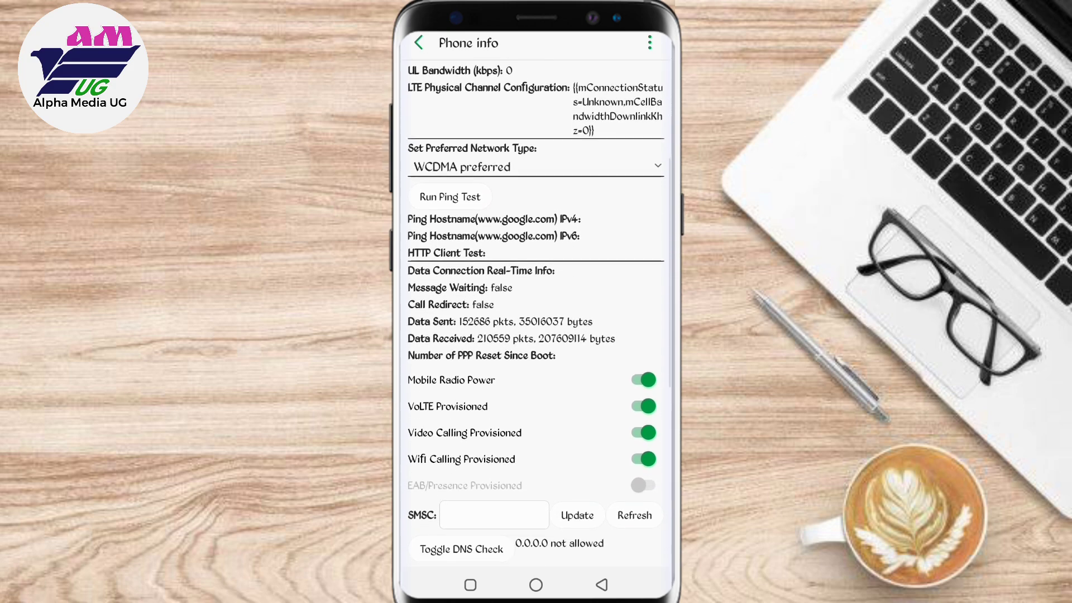
pyautogui.scroll(-3, 536, 315)
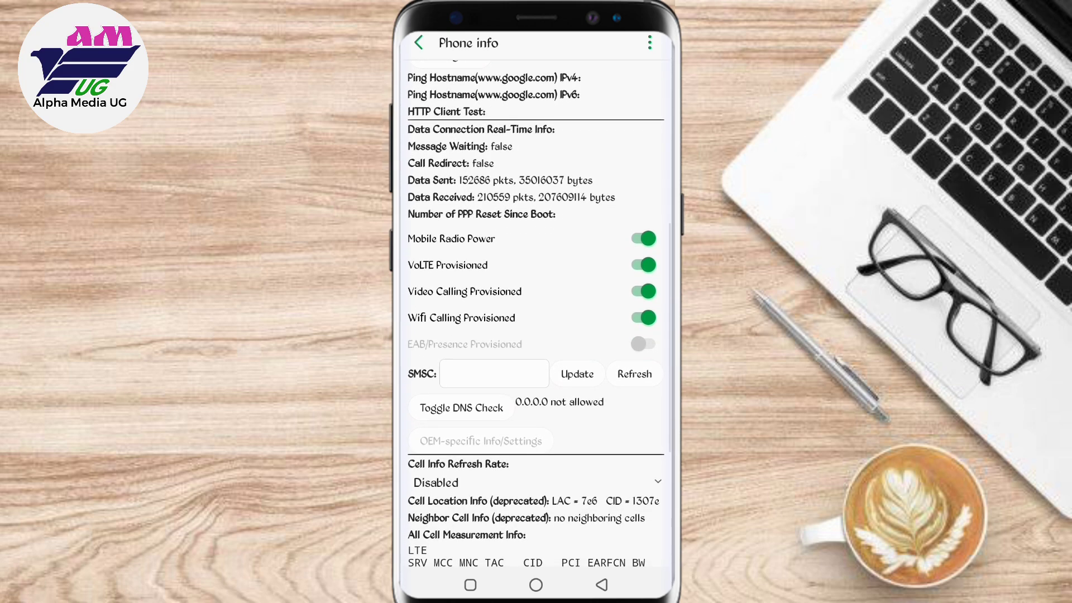
pyautogui.scroll(-1, 536, 315)
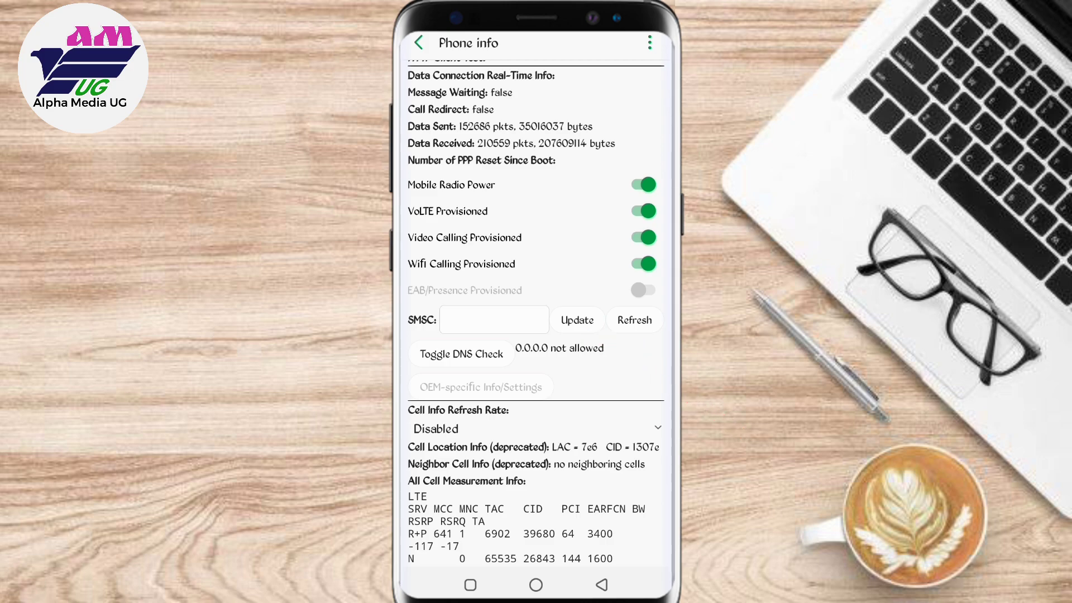
# Leave Phone info and return to the home screen
pyautogui.click(537, 585)
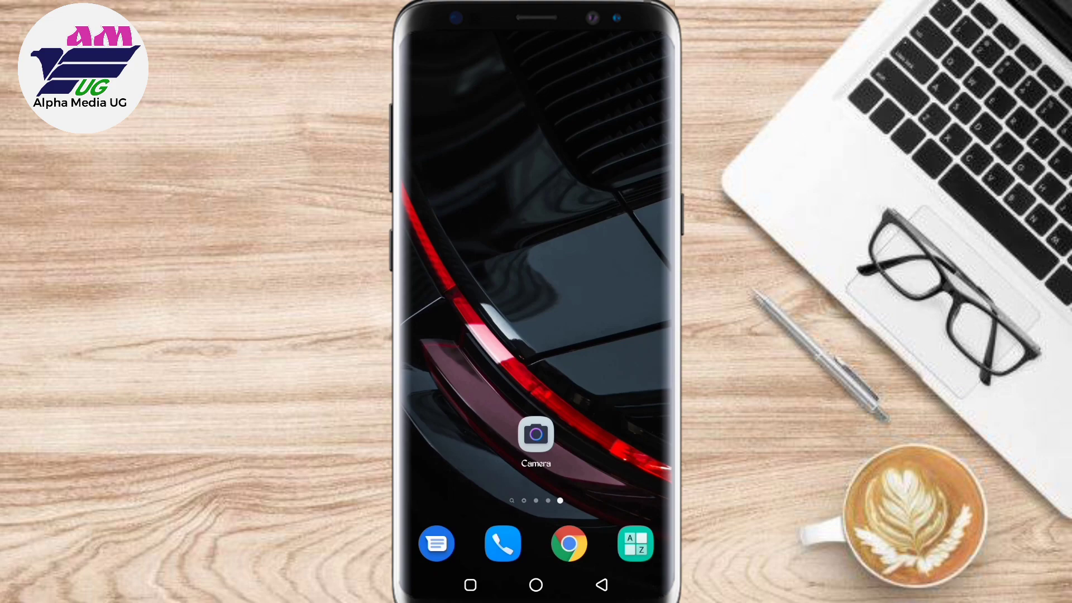